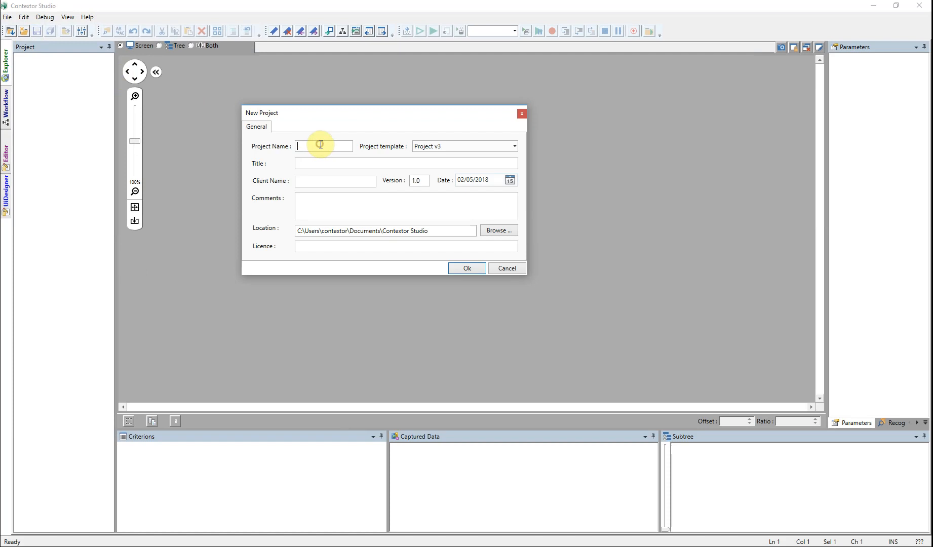
Step: Fill in the new project with the name CRMToELI, title CRM To ELIGIBILITY and client name Contextor
text(CR)
text(MToE)
text(U)
key(Tab)
text(CRM To ELIGIBILITY)
key(Tab)
text(Contextor)
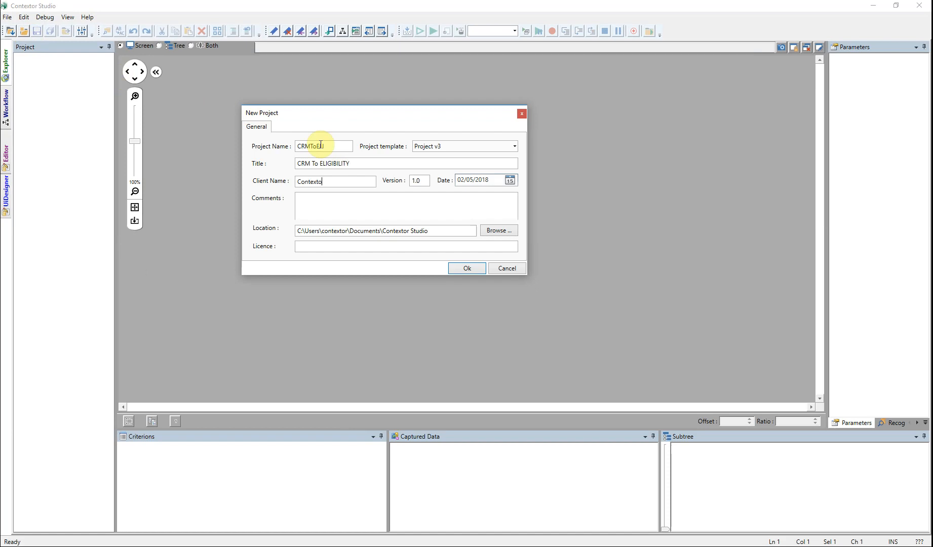
Step: Set the project location to C:\Travail\E-learning\Examples and create the project
click(508, 229)
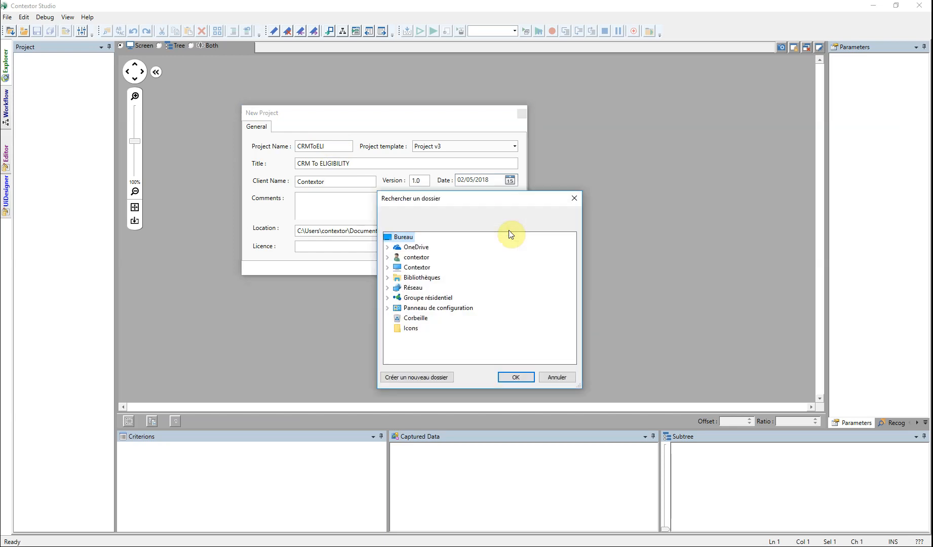
double_click(414, 267)
double_click(421, 318)
scroll(423, 319, down, 6)
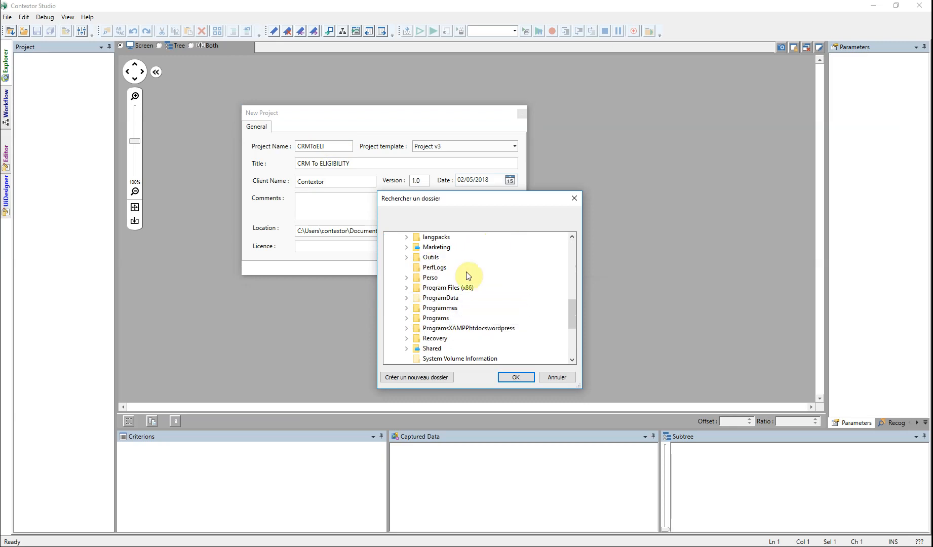
scroll(438, 344, down, 3)
double_click(431, 298)
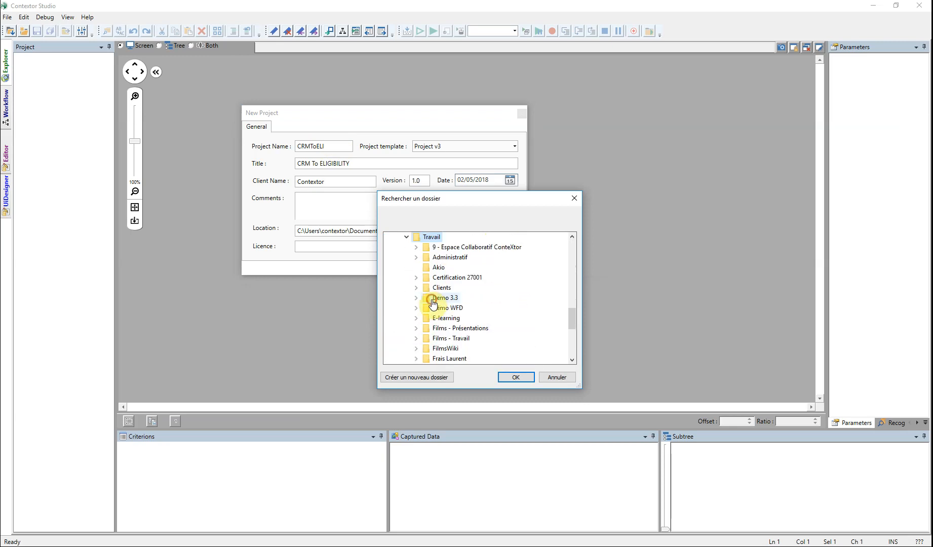
double_click(448, 318)
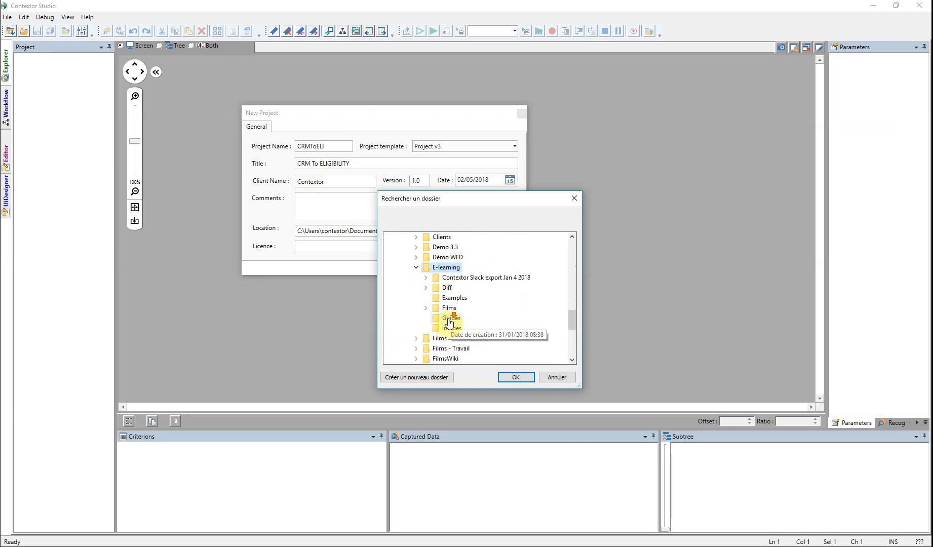
click(451, 268)
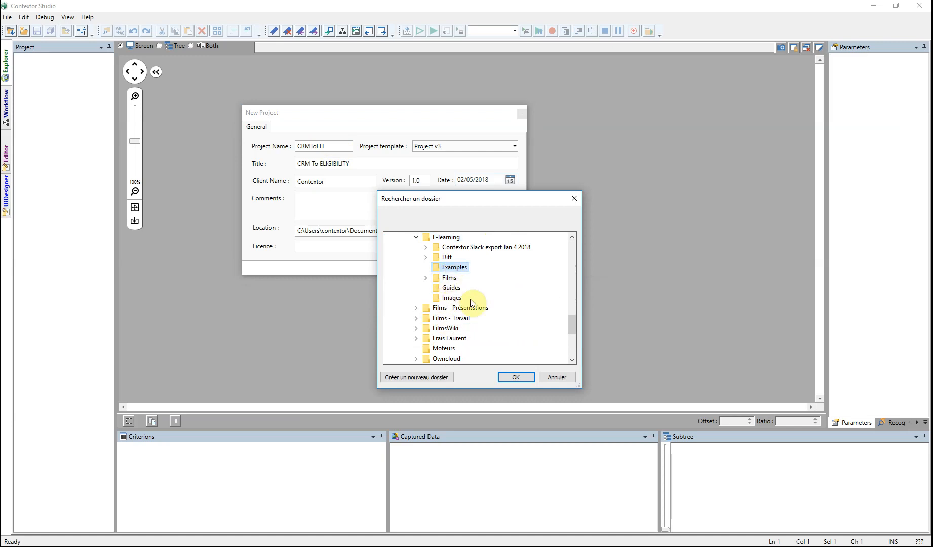
click(512, 377)
click(480, 268)
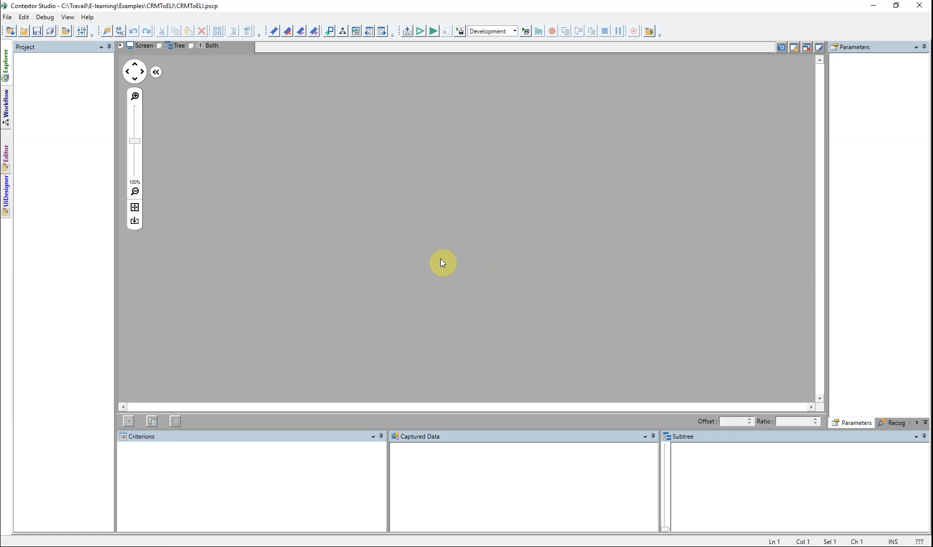
Step: Start adding a new application to the project and bring the Eligibility and Sample CRM windows into view
right_click(70, 120)
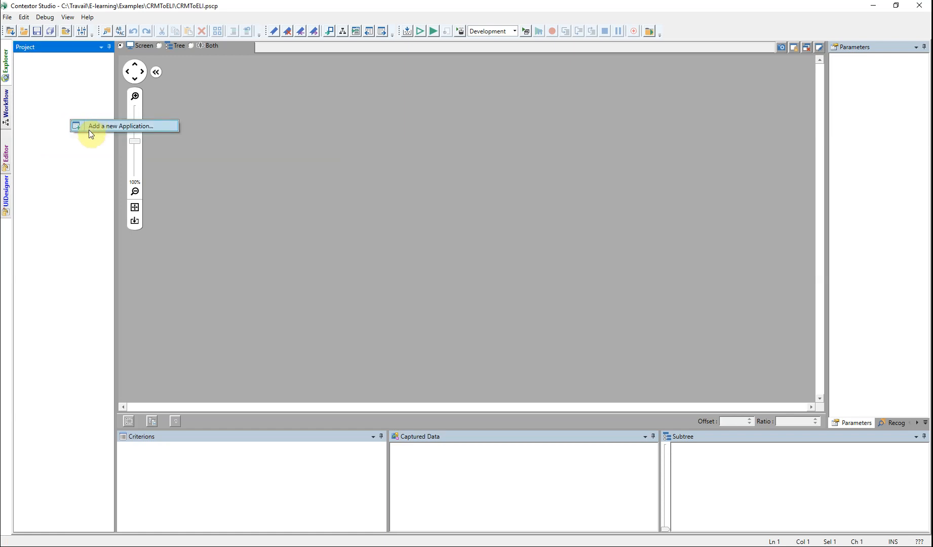
click(89, 129)
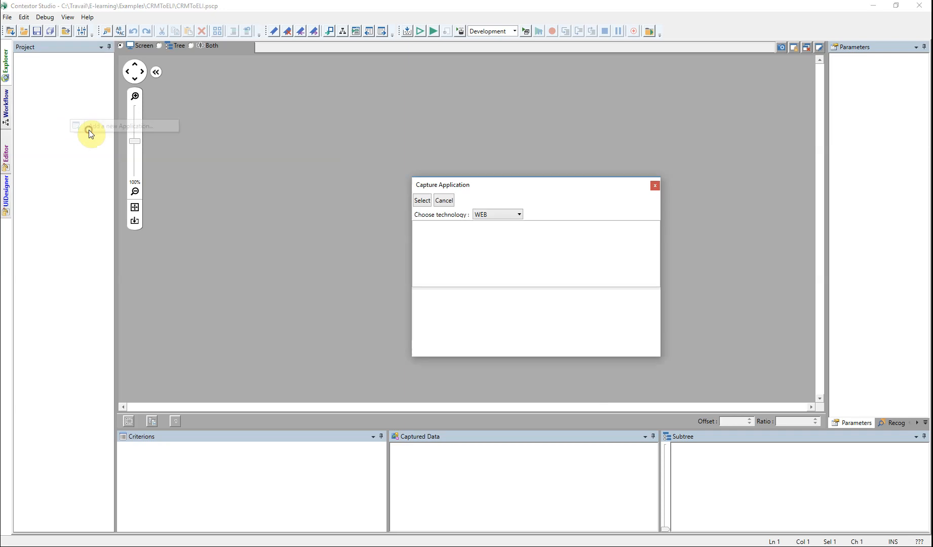
click(1, 318)
drag(169, 187, 262, 173)
click(434, 228)
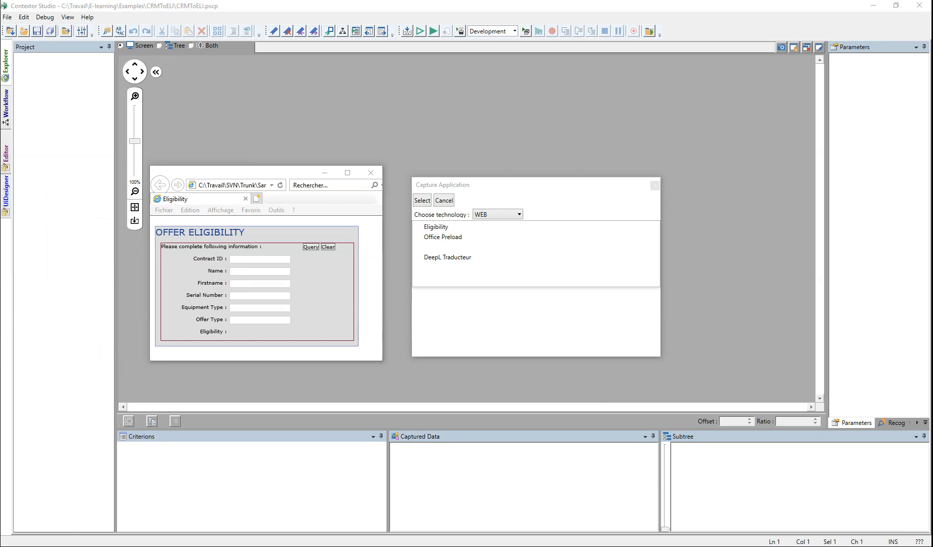
drag(0, 183, 177, 364)
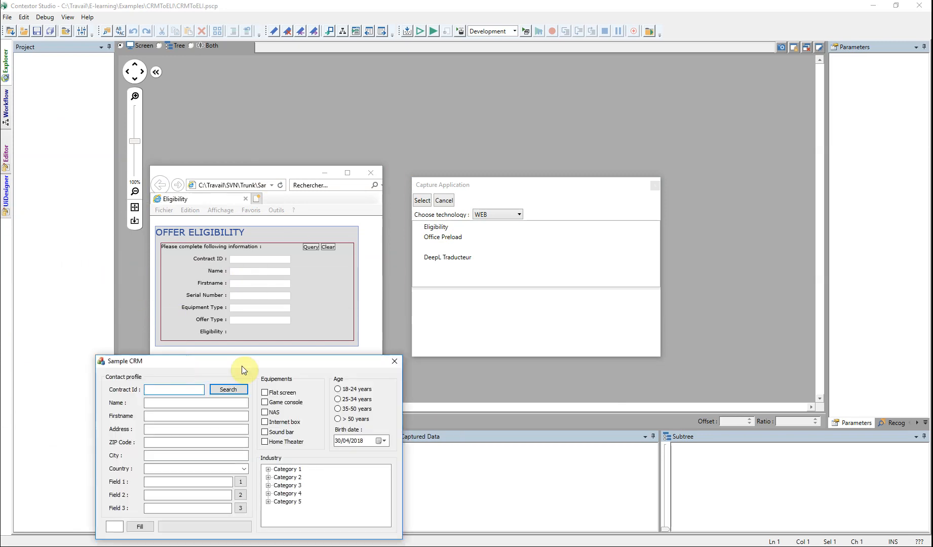
Step: Capture the running Sample CRM window with WIN technology and add it as application SampleCRM
click(518, 214)
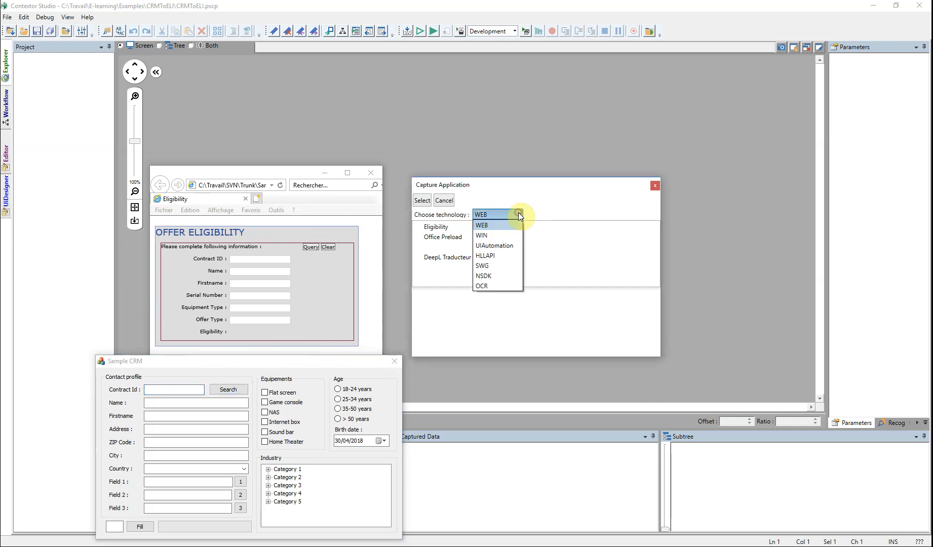
click(513, 236)
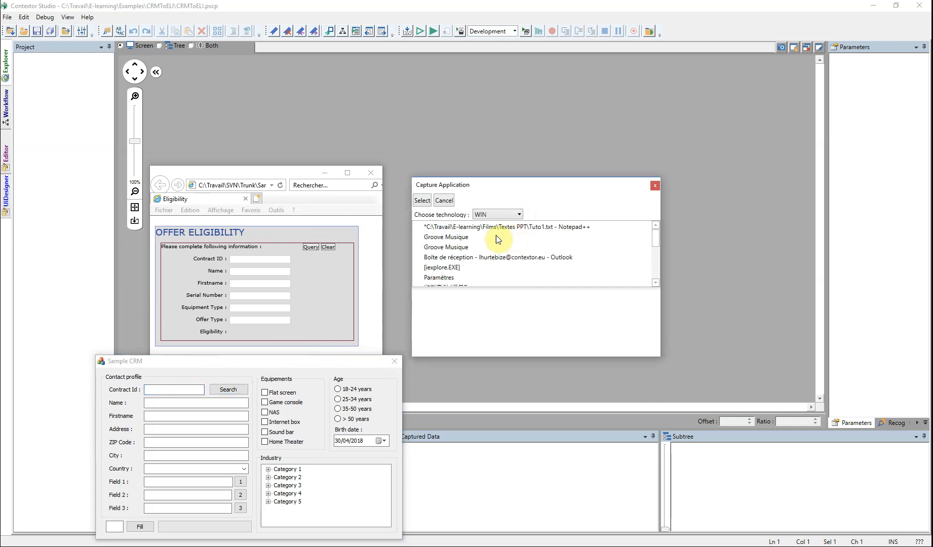
scroll(463, 253, down, 3)
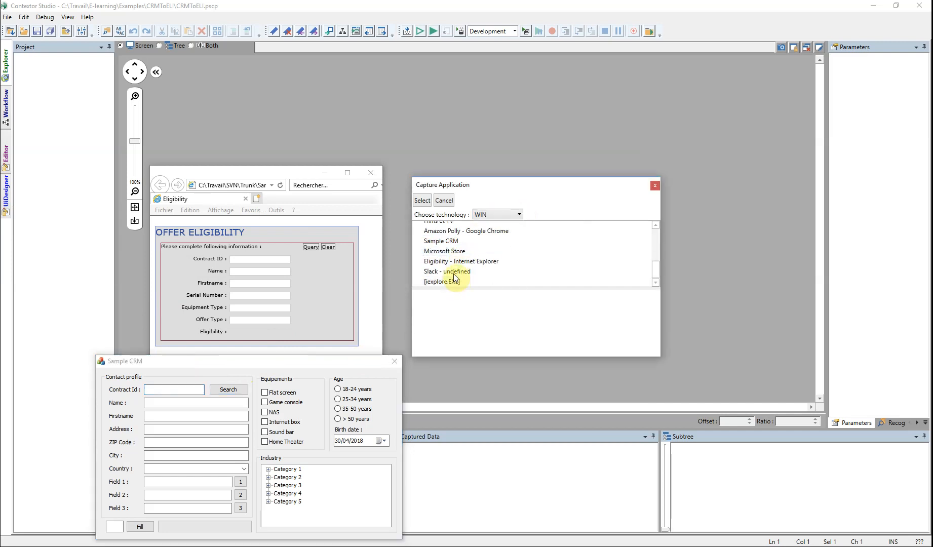
click(451, 242)
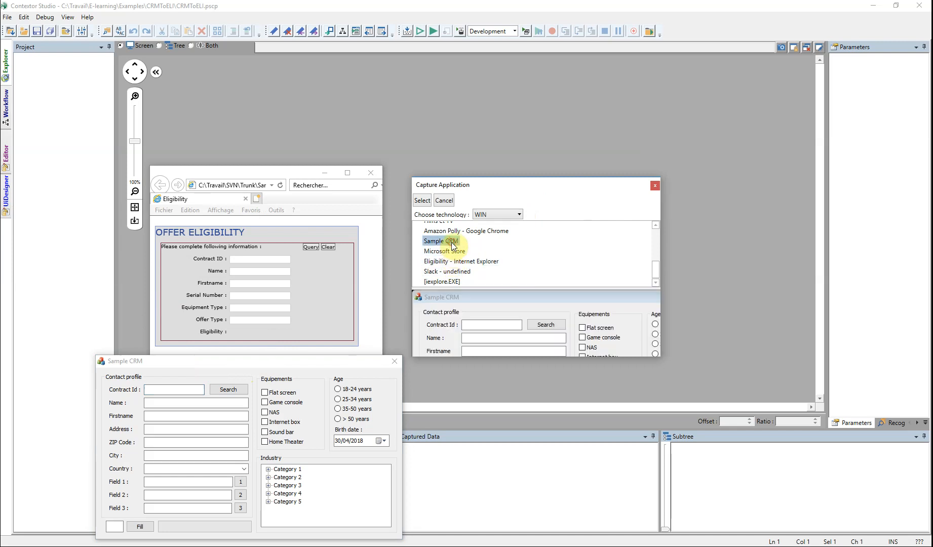
click(424, 204)
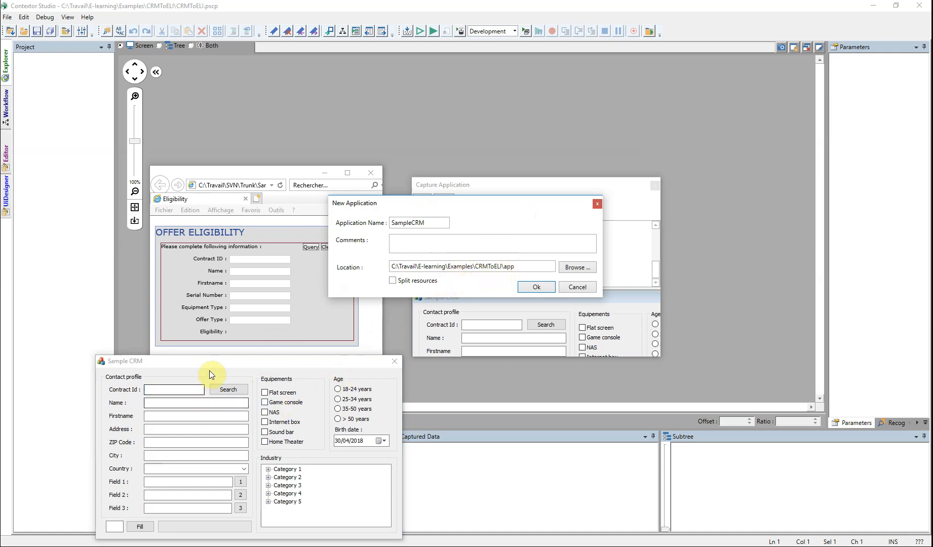
click(536, 287)
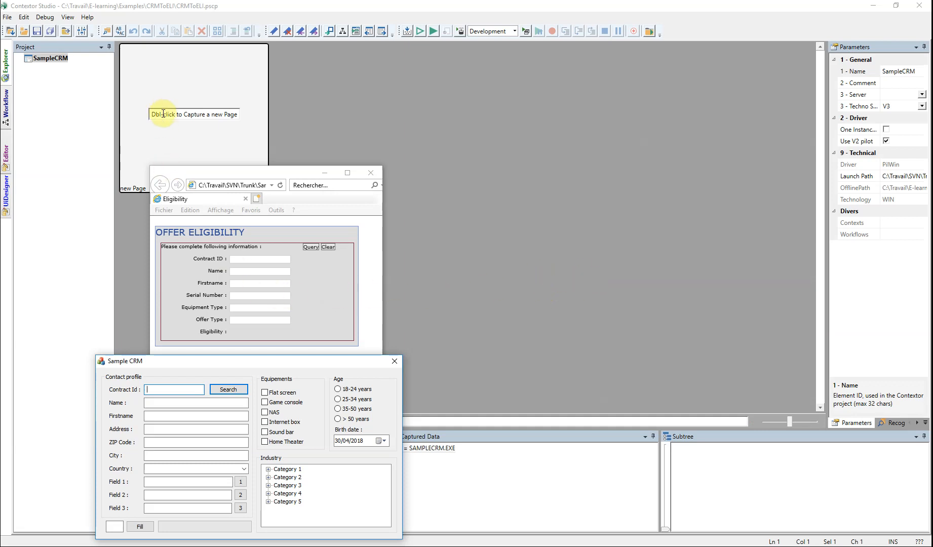
Step: Capture the Sample CRM window for editing as a new page of the SampleCRM application, named pSampleCRM
drag(212, 176, 576, 172)
double_click(216, 115)
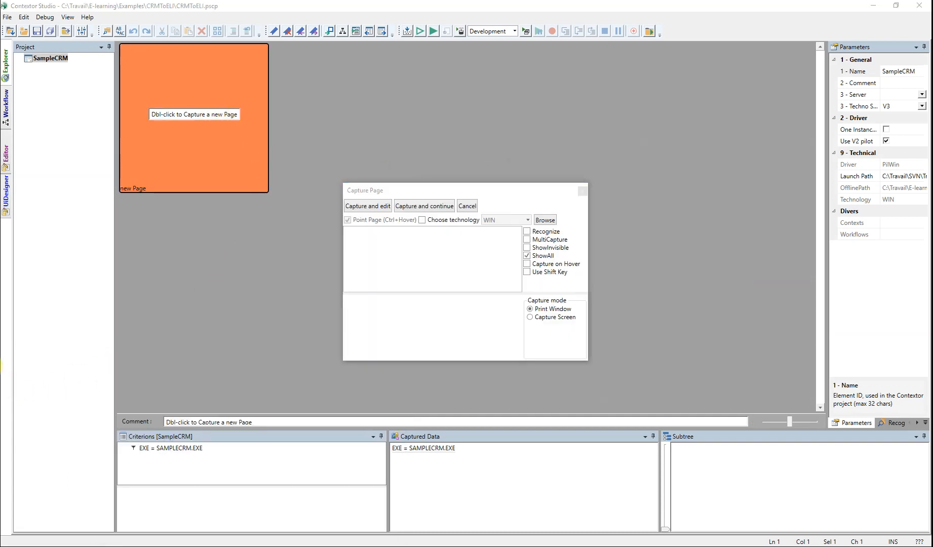
click(0, 365)
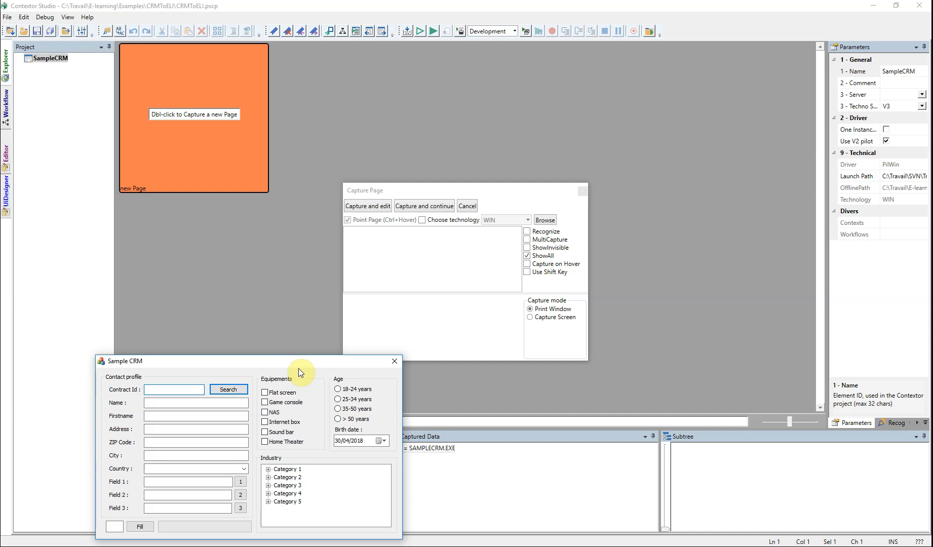
key(ctrl)
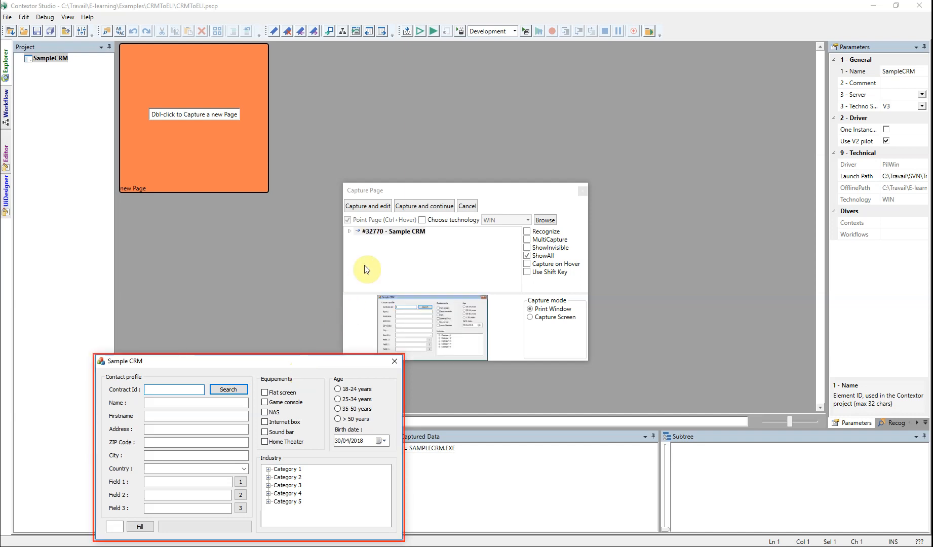
click(373, 206)
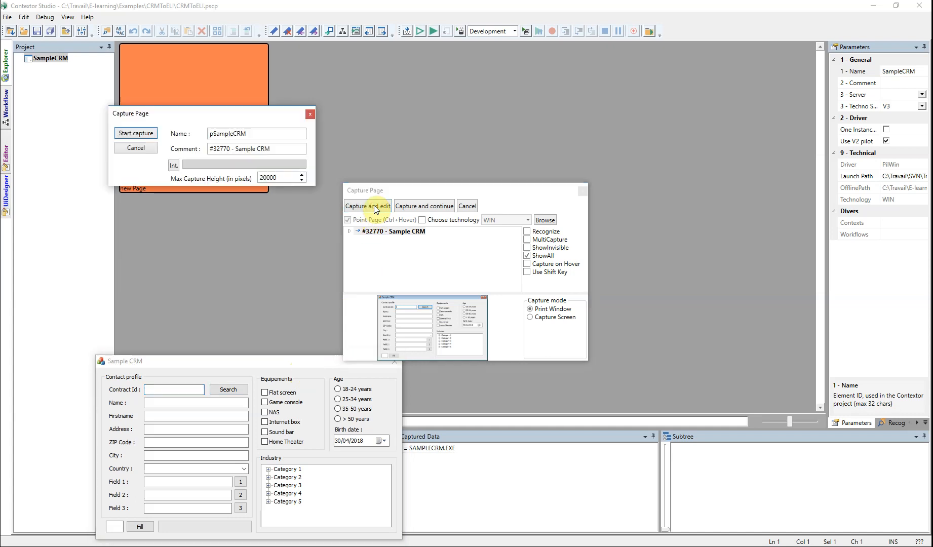
drag(249, 134, 188, 138)
click(258, 133)
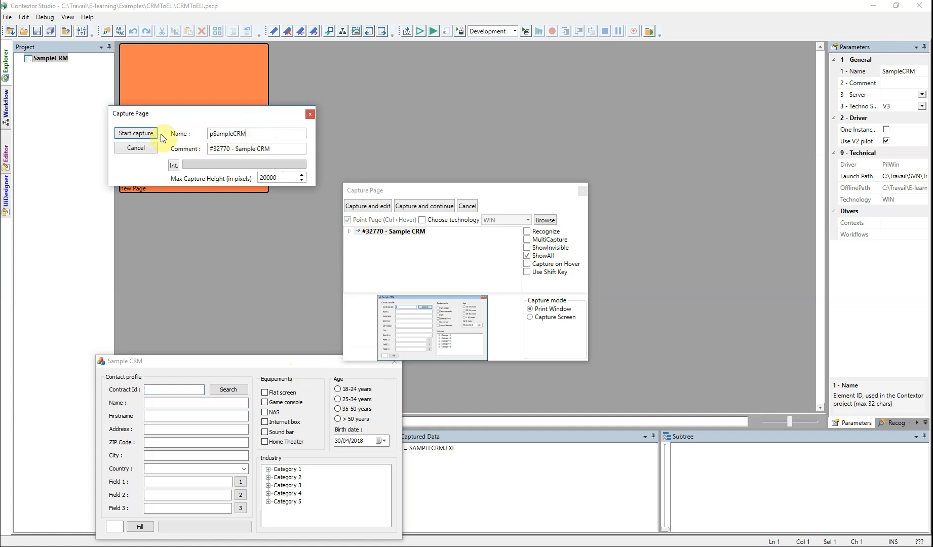
click(137, 133)
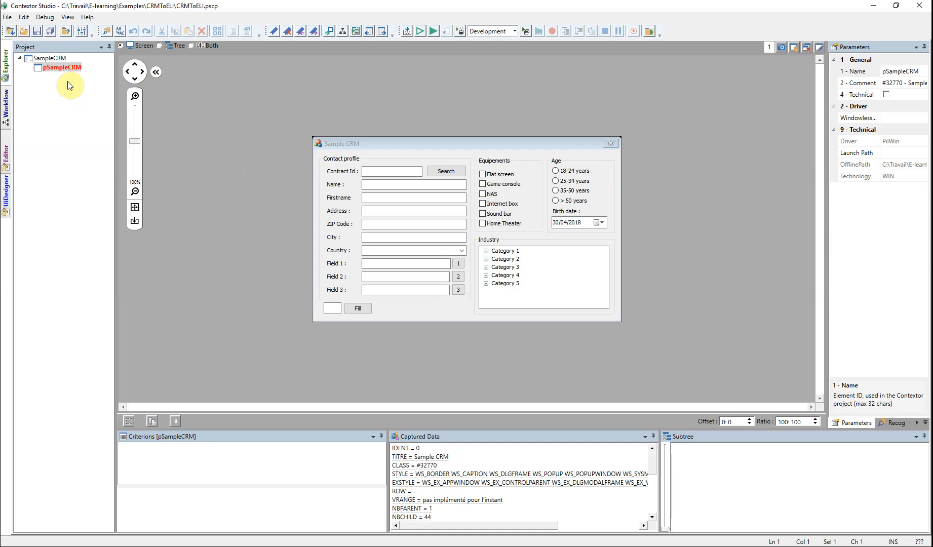
Step: Check the SampleCRM application's criterion and add TITRE = Sample CRM as the recognition criterion of page pSampleCRM
click(54, 58)
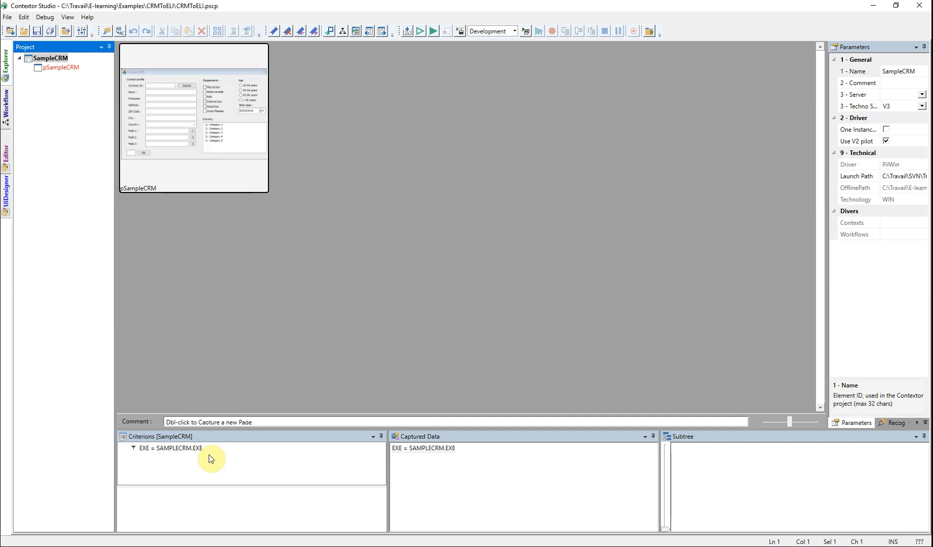
click(62, 71)
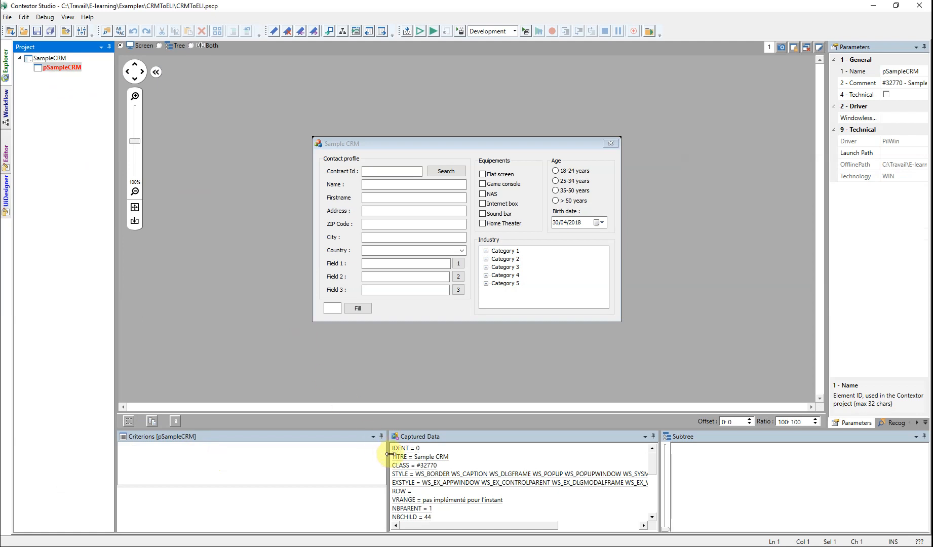
click(434, 457)
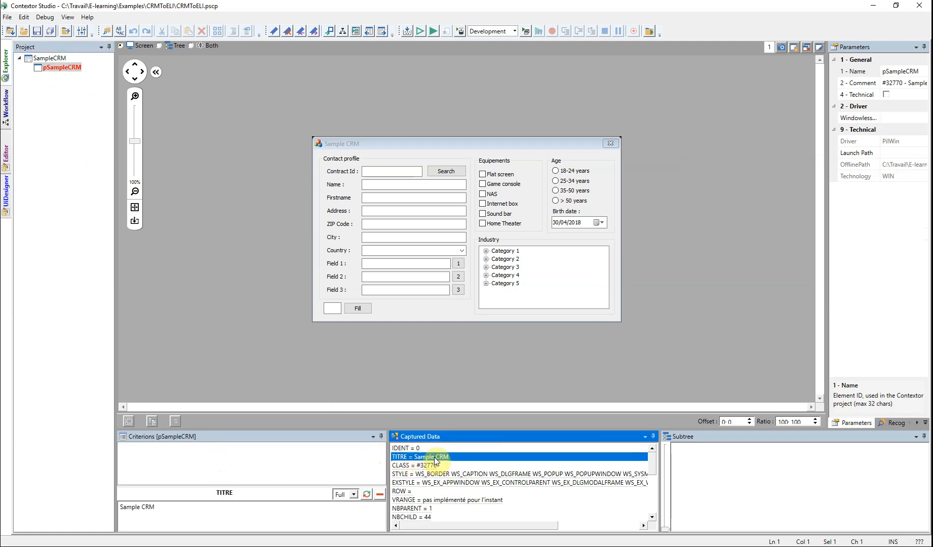
right_click(471, 456)
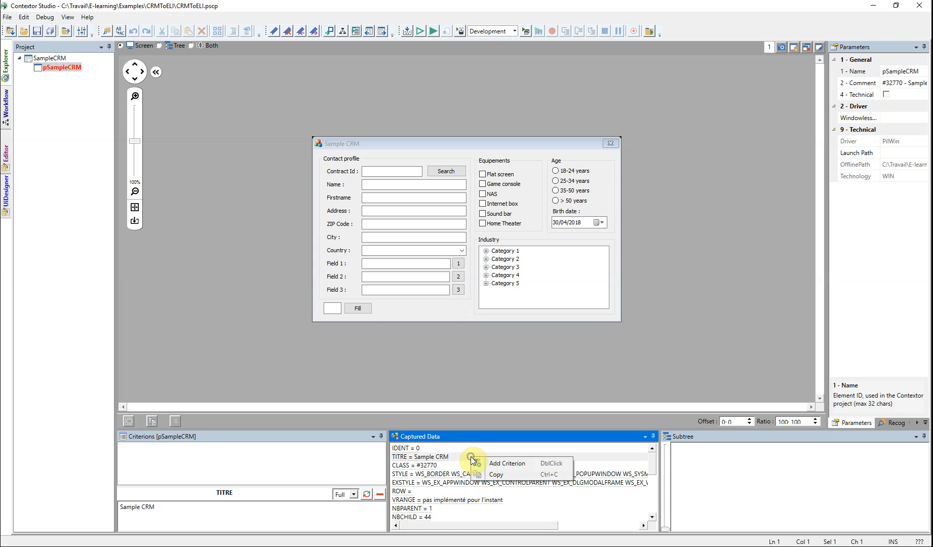
click(533, 463)
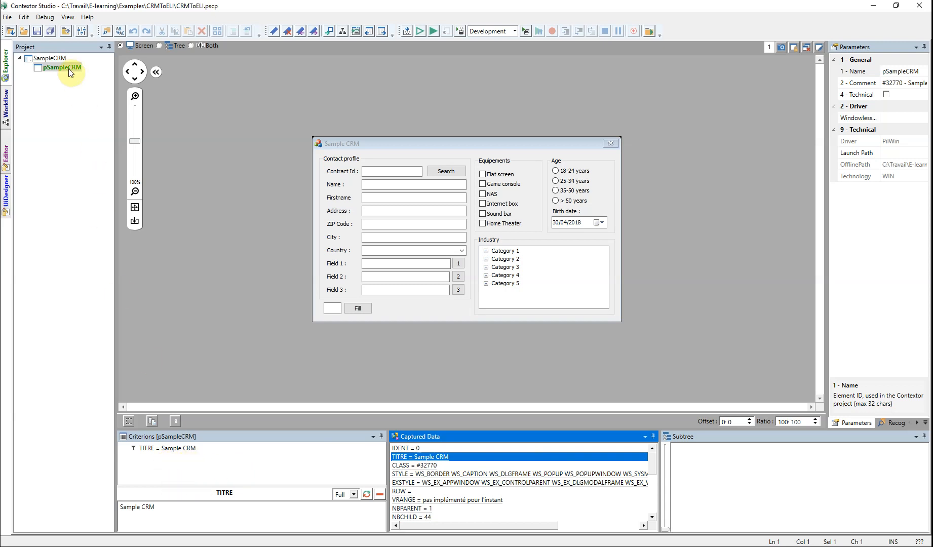
Step: Associate the Contract Id input field on the captured page with a new item and rename it oContractId
click(396, 173)
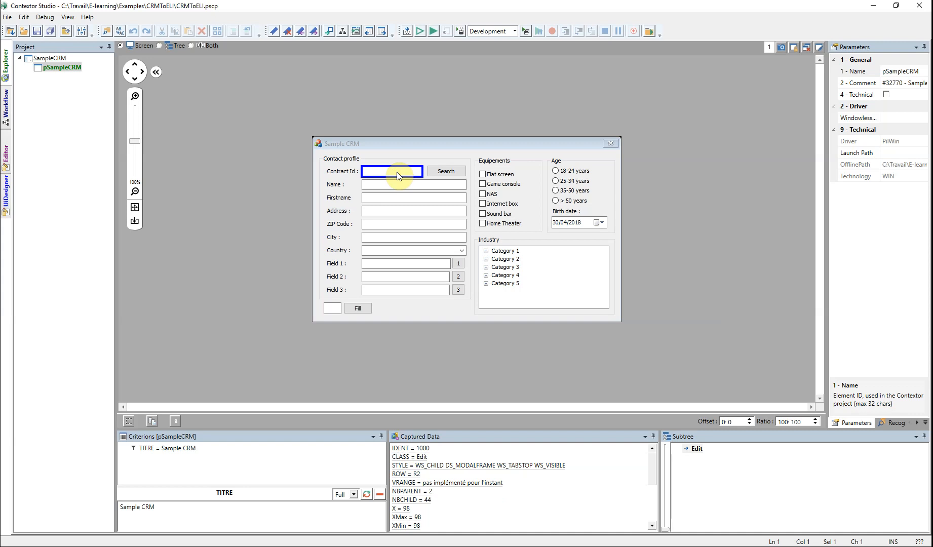
right_click(397, 173)
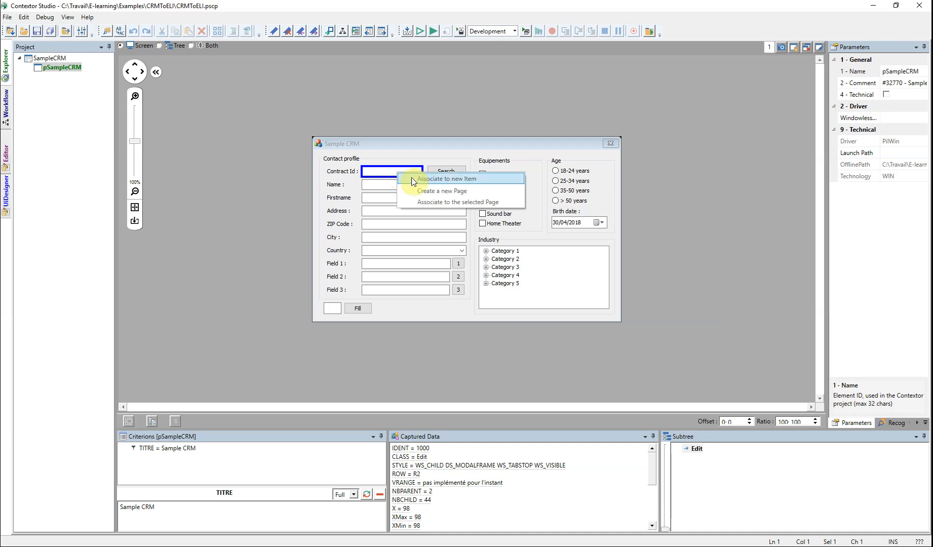
click(483, 180)
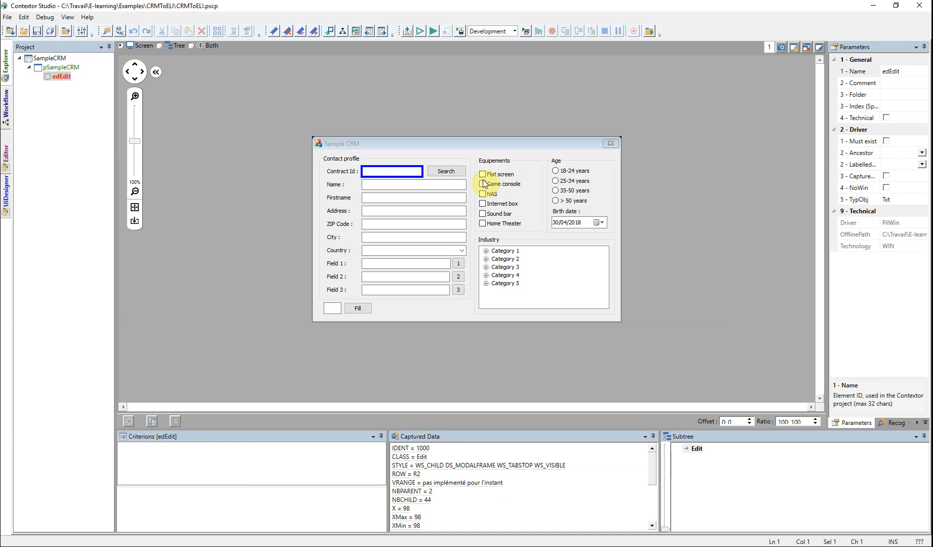
click(65, 77)
click(65, 76)
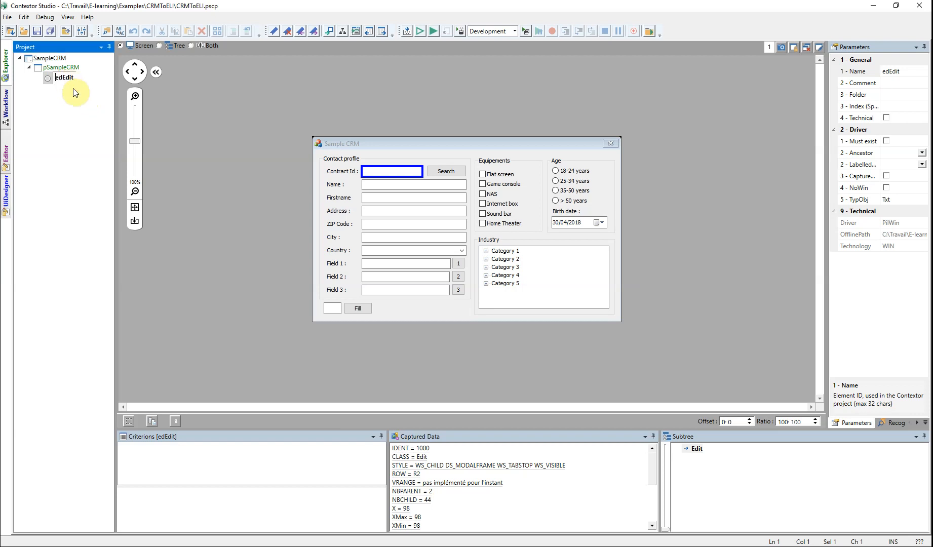
text(oContractId)
key(Return)
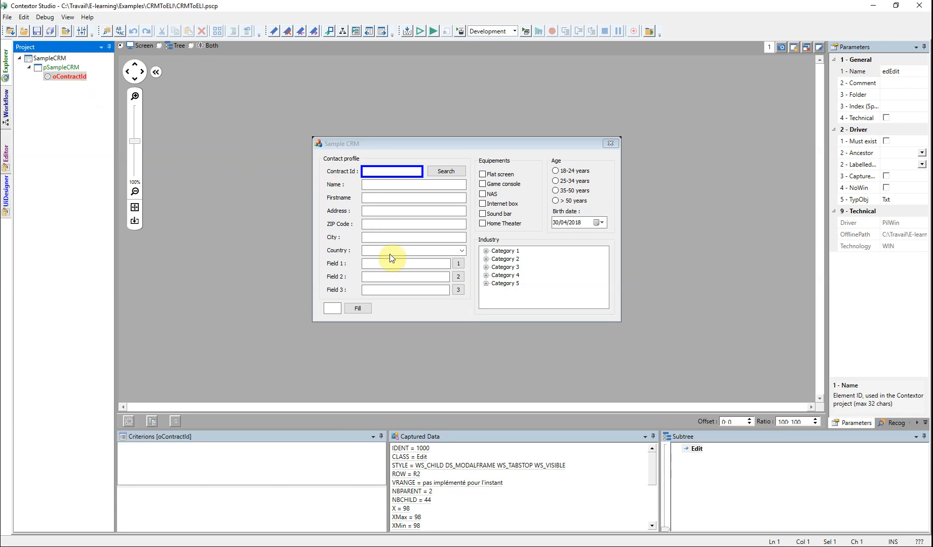
Step: Add the captured property IDENT = 1000 as the recognition criterion of item oContractId
double_click(432, 449)
right_click(445, 451)
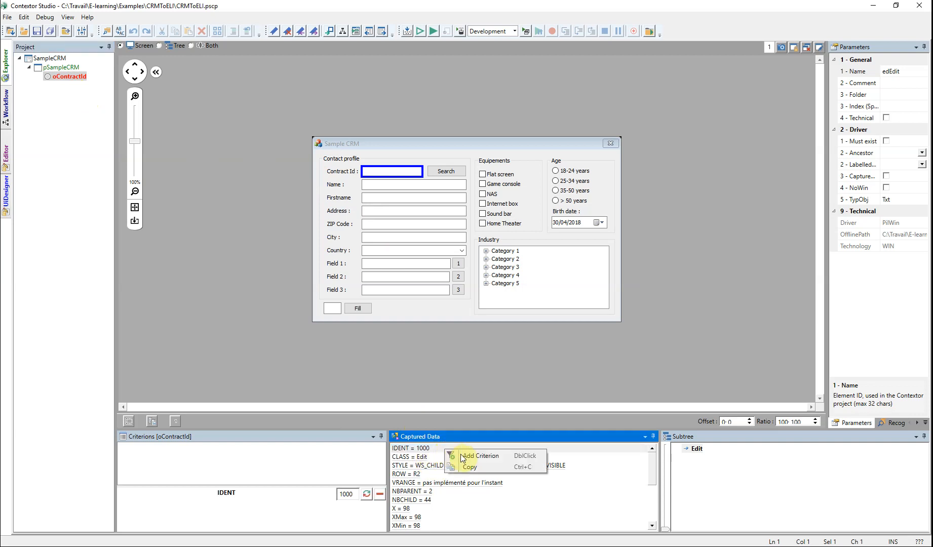
click(480, 455)
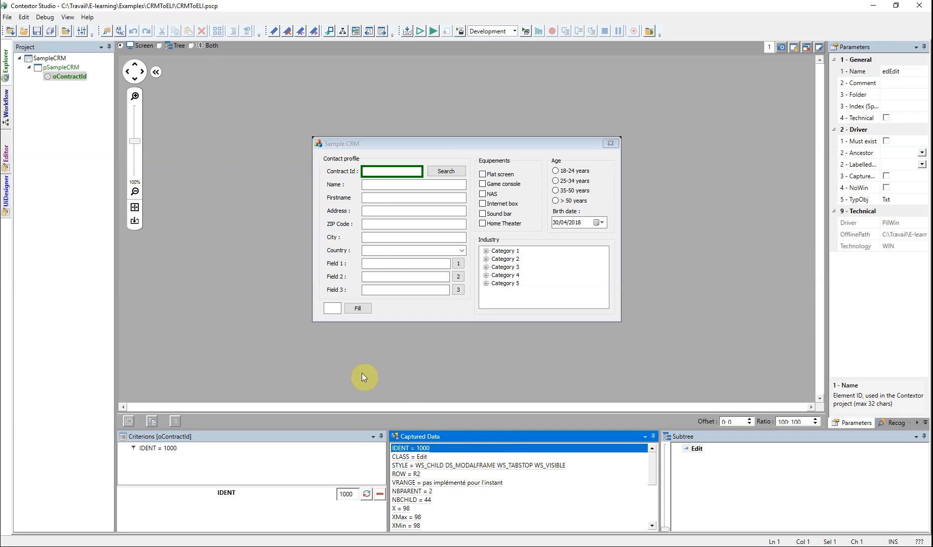
Step: Associate the Search button on the captured page with a new item btSearch and add IDENT = 1001 as its recognition criterion
click(433, 174)
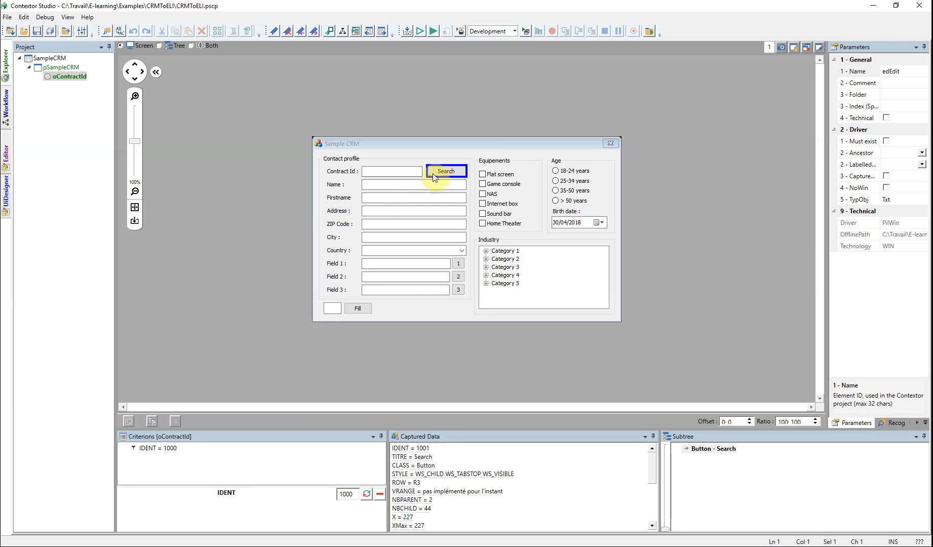
double_click(433, 172)
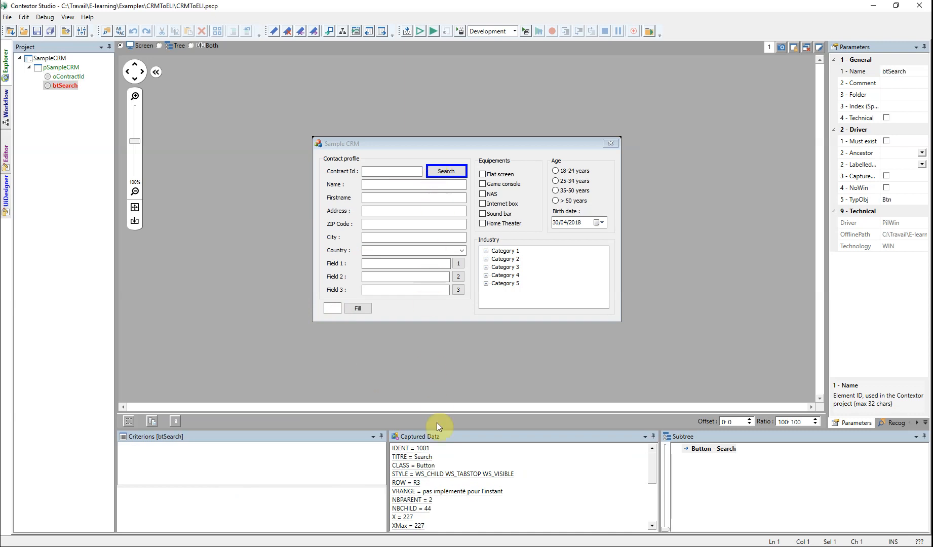
double_click(432, 449)
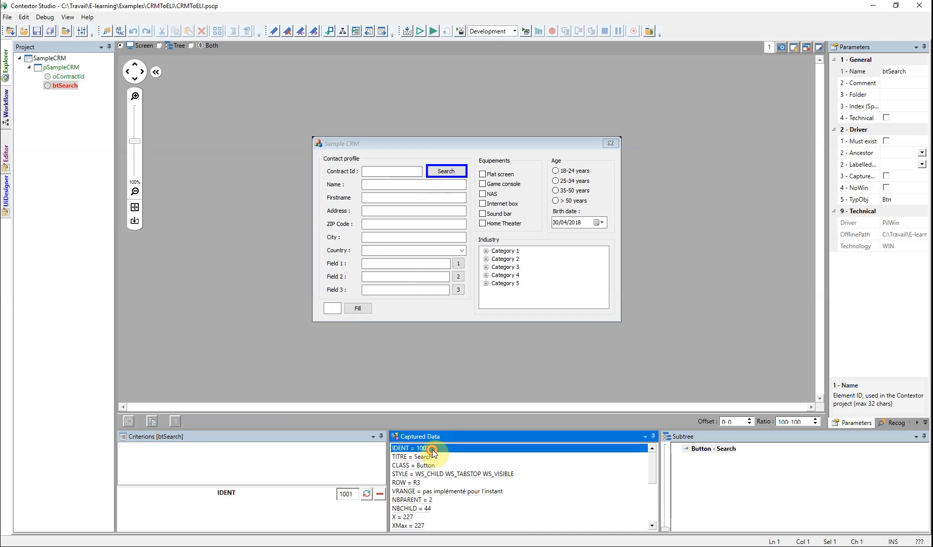
Step: Capture the open Eligibility web page as a new WEB application named Eligibility, keeping the proposed location
click(49, 67)
right_click(62, 122)
click(78, 131)
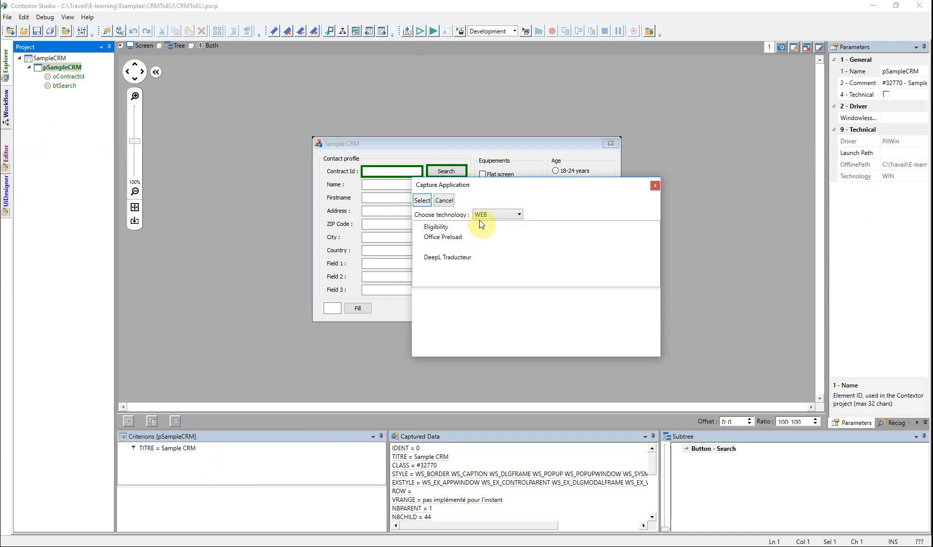
click(0, 358)
drag(559, 169, 116, 231)
click(436, 227)
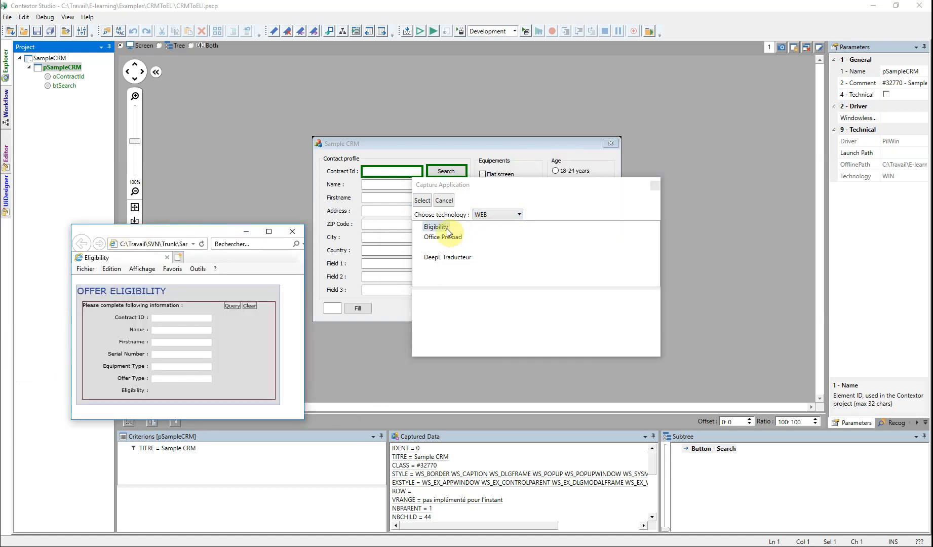
click(422, 199)
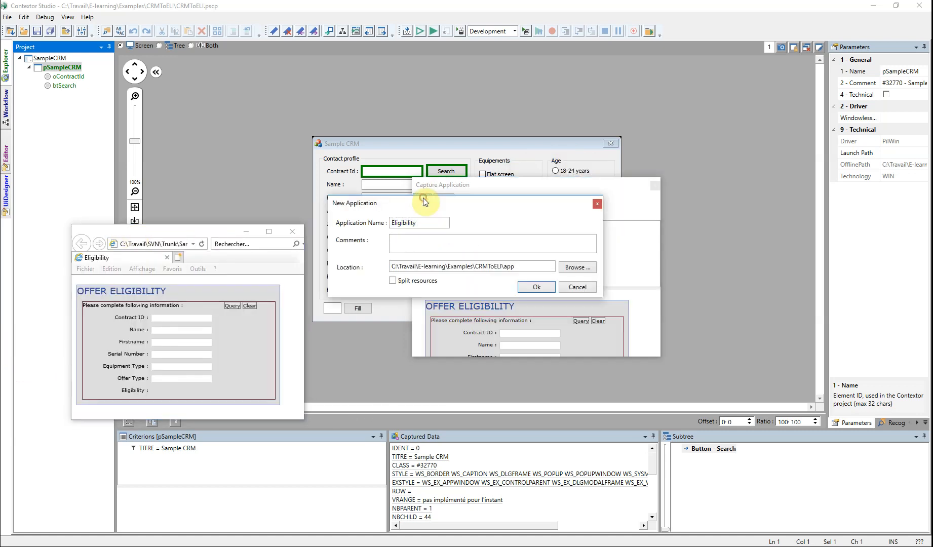
click(529, 289)
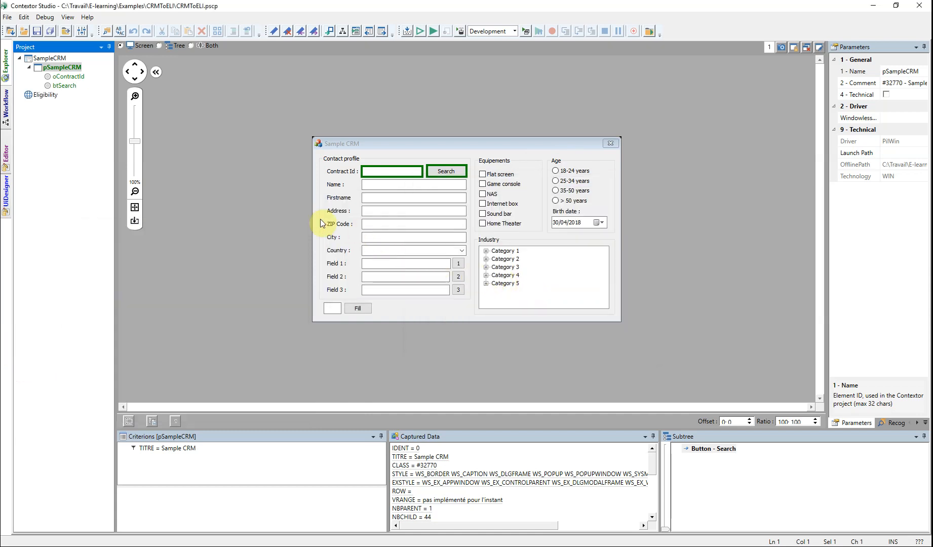
Step: Capture the Offer Eligibility browser page for editing as a new page of the Eligibility application, named pEligibility
click(41, 95)
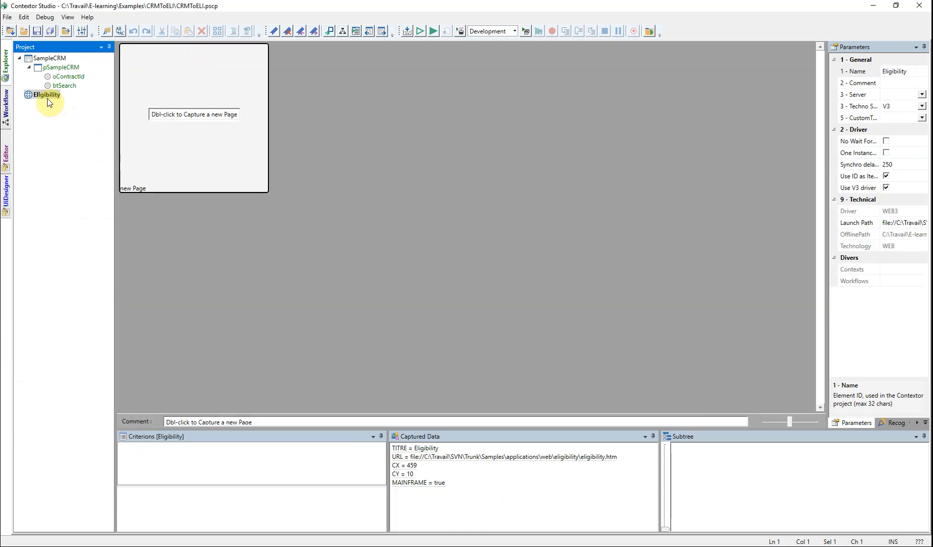
double_click(195, 112)
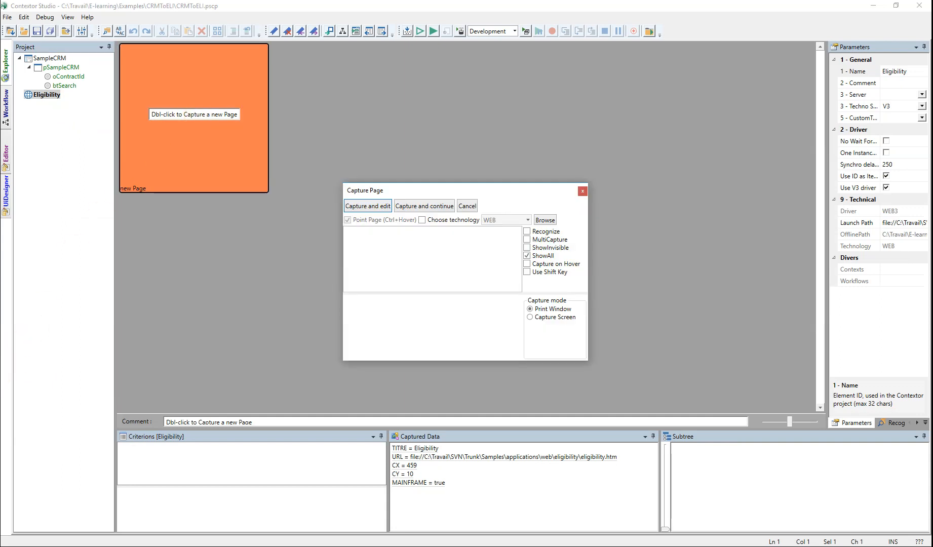
click(1, 319)
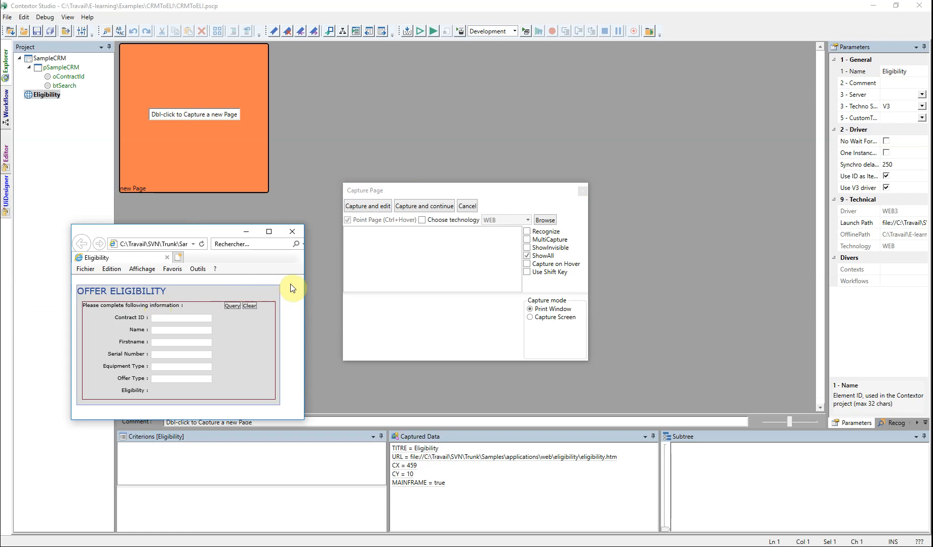
key(ctrl)
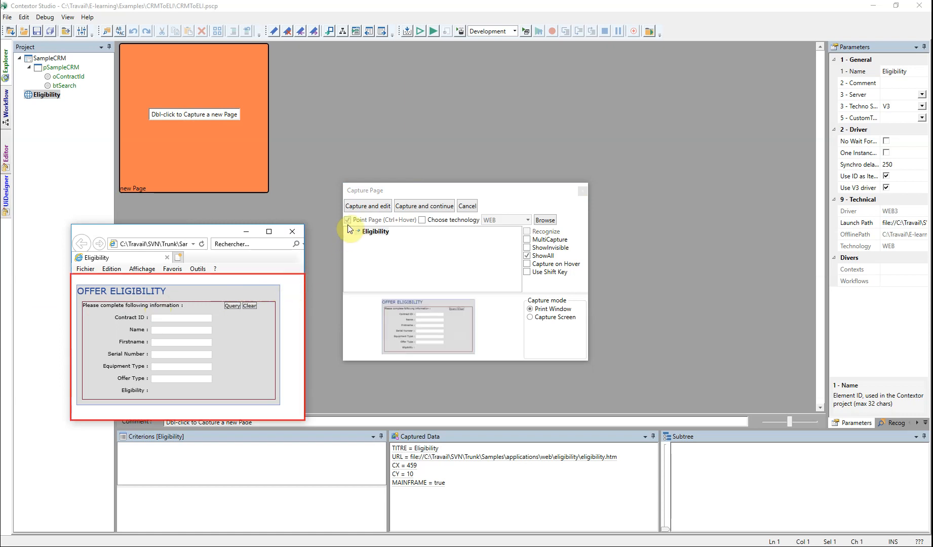
click(357, 208)
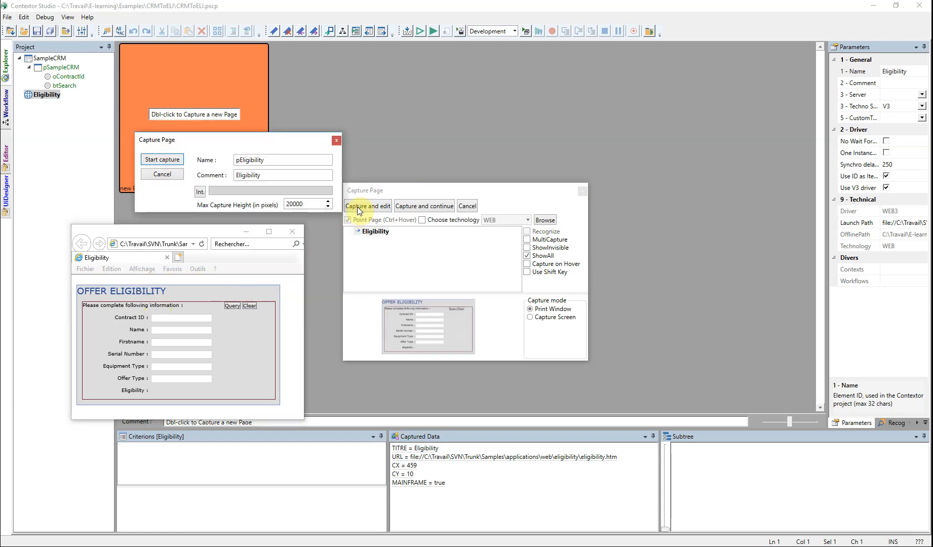
click(170, 159)
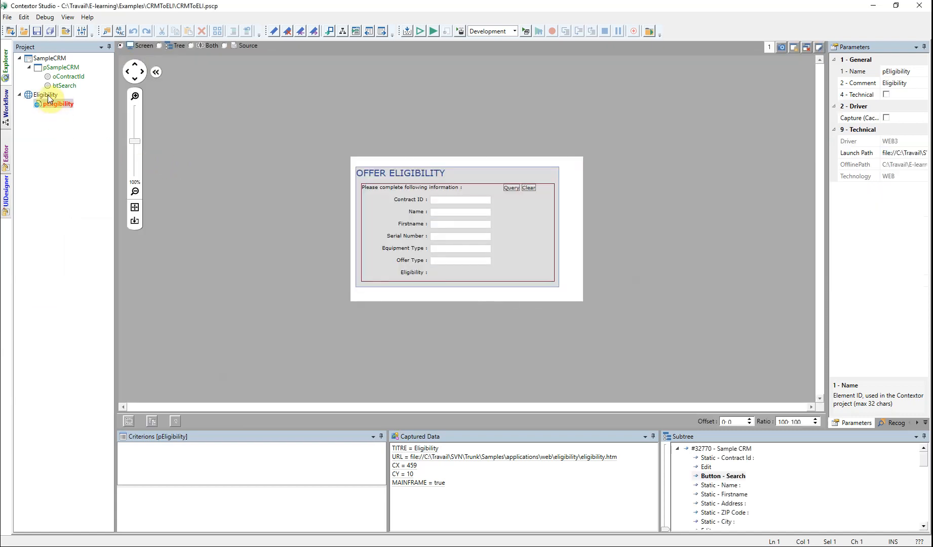
Step: Add the URL part eligibility.htm as the recognition criterion of the Eligibility application
click(47, 95)
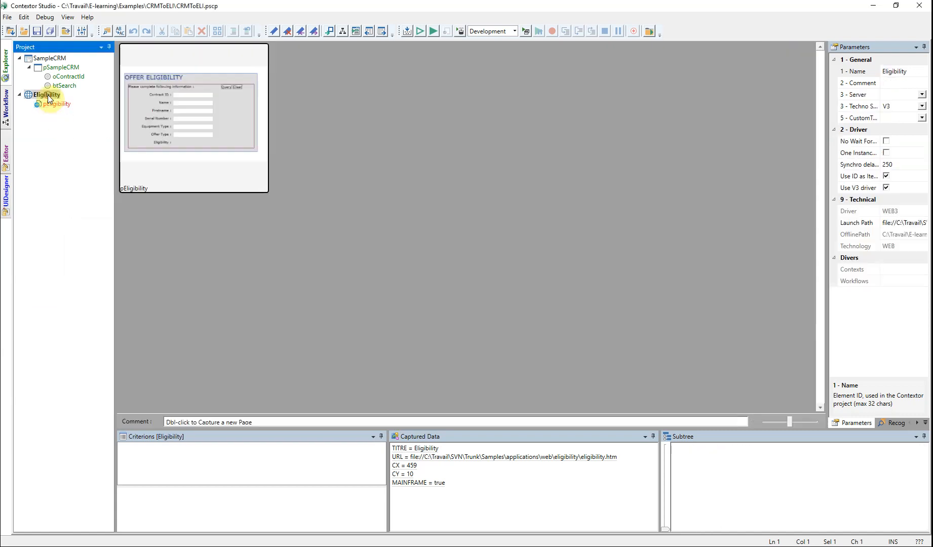
click(443, 457)
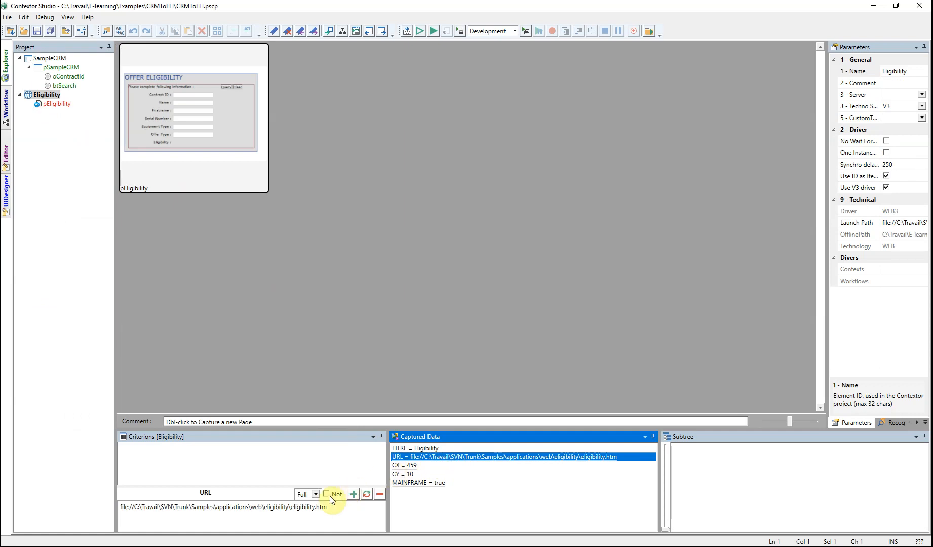
drag(291, 507, 348, 508)
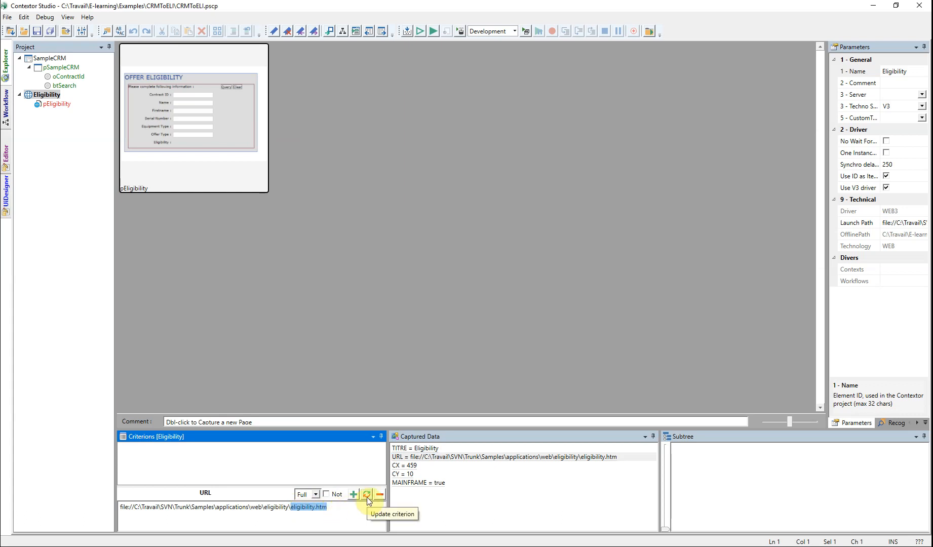
click(366, 496)
Step: Add the URL part eligibility.htm as the recognition criterion of page pEligibility
click(48, 104)
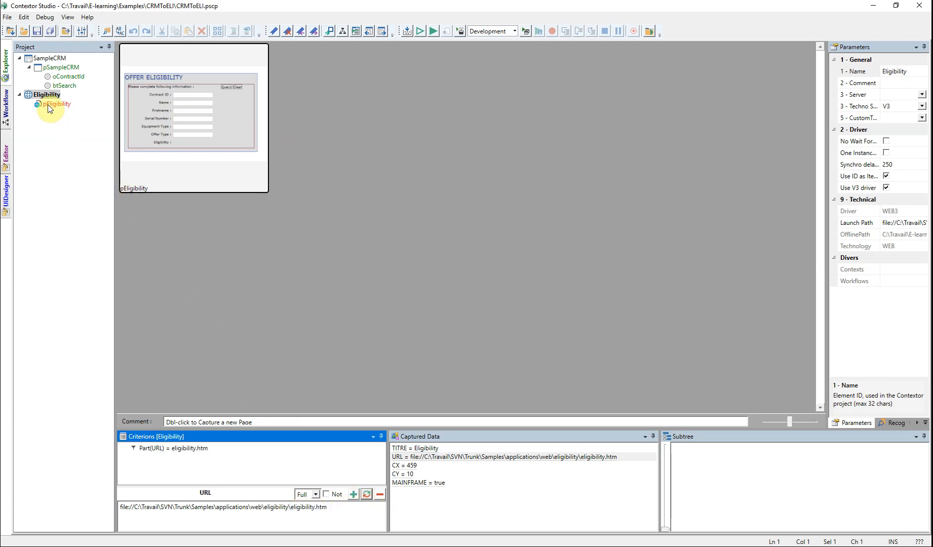
click(430, 456)
drag(291, 506, 339, 506)
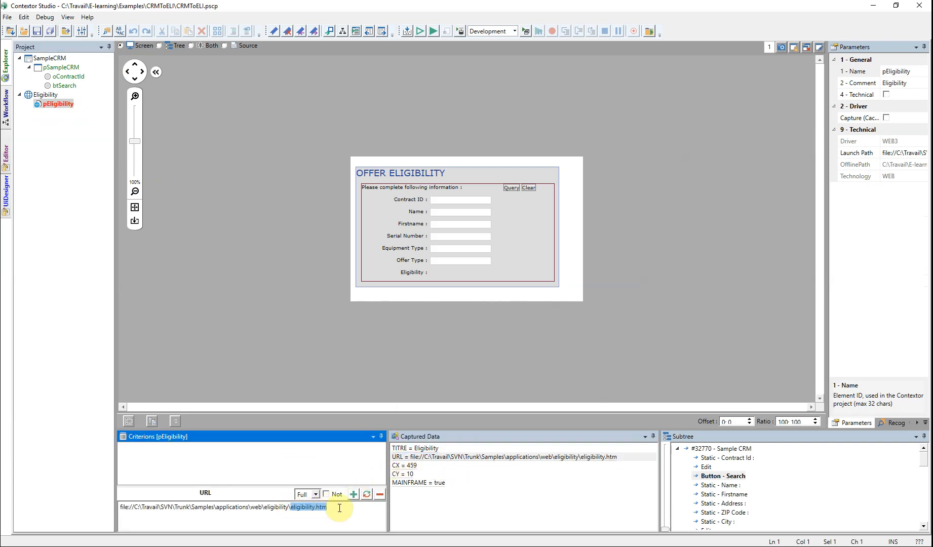
click(367, 494)
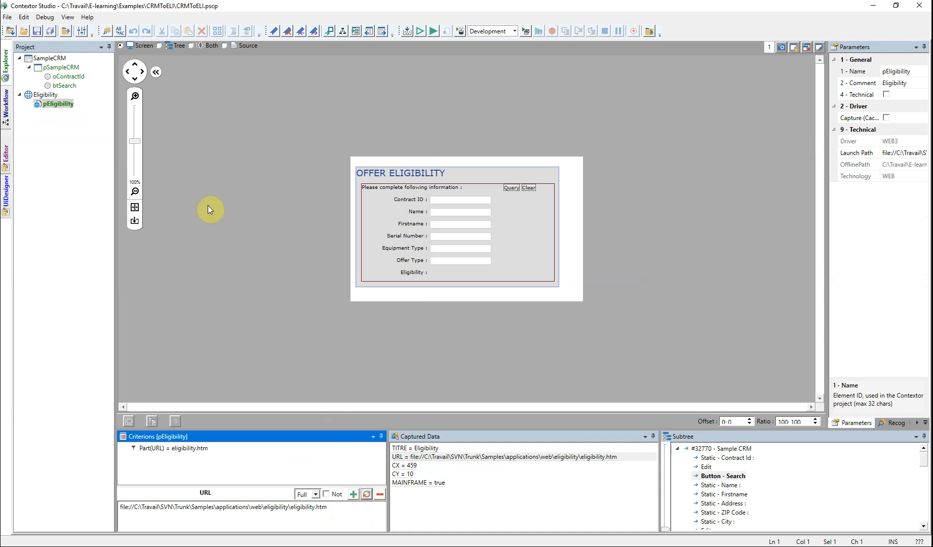
Step: Associate the Contract ID, Name and Serial Number fields and the Query button on the pEligibility page with new items
click(476, 198)
double_click(477, 201)
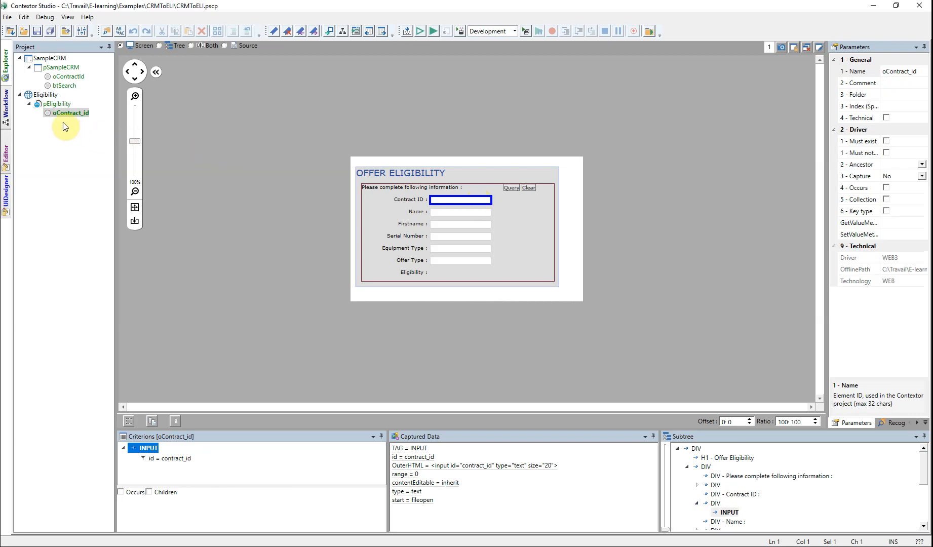
double_click(476, 212)
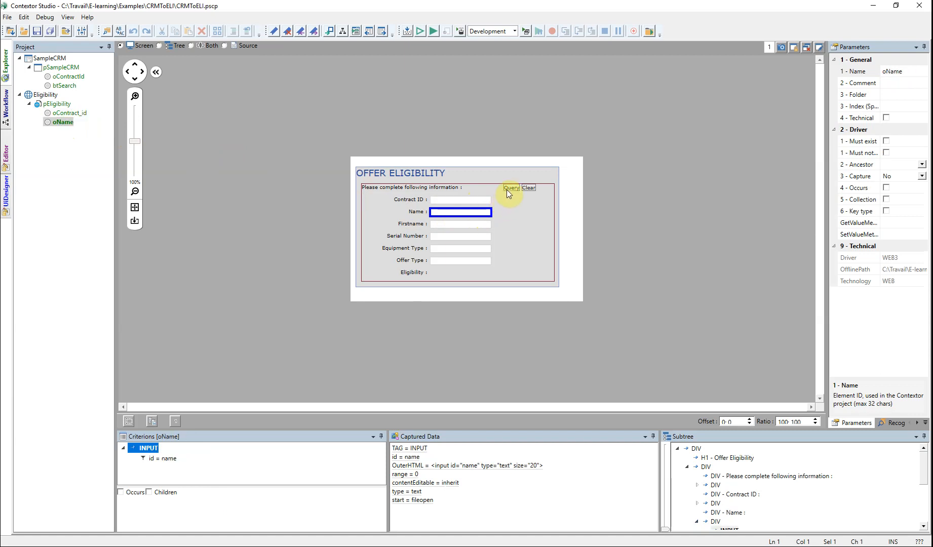
double_click(454, 237)
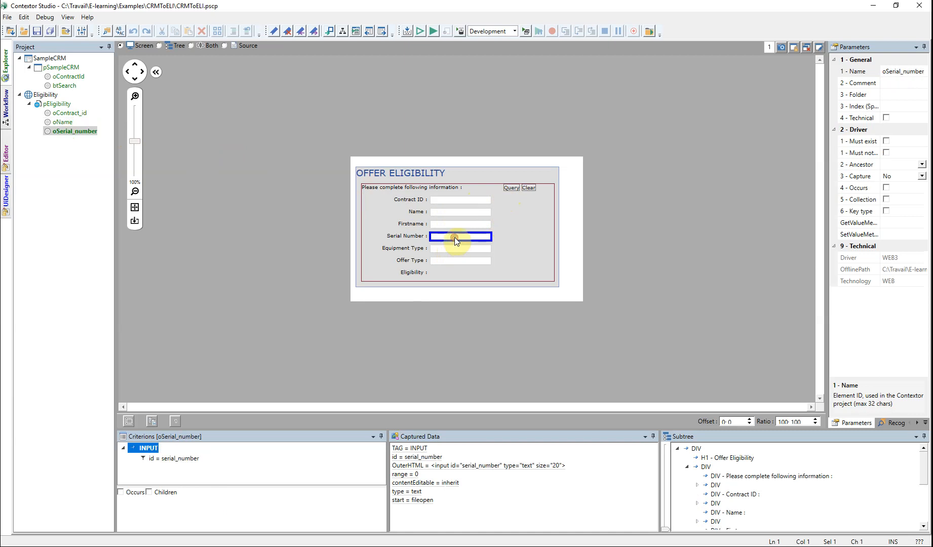
double_click(510, 189)
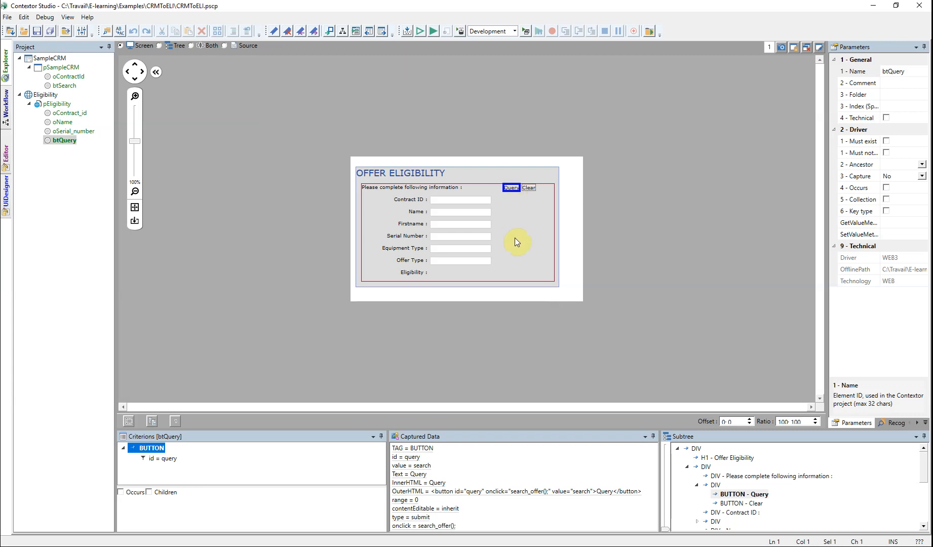
click(76, 174)
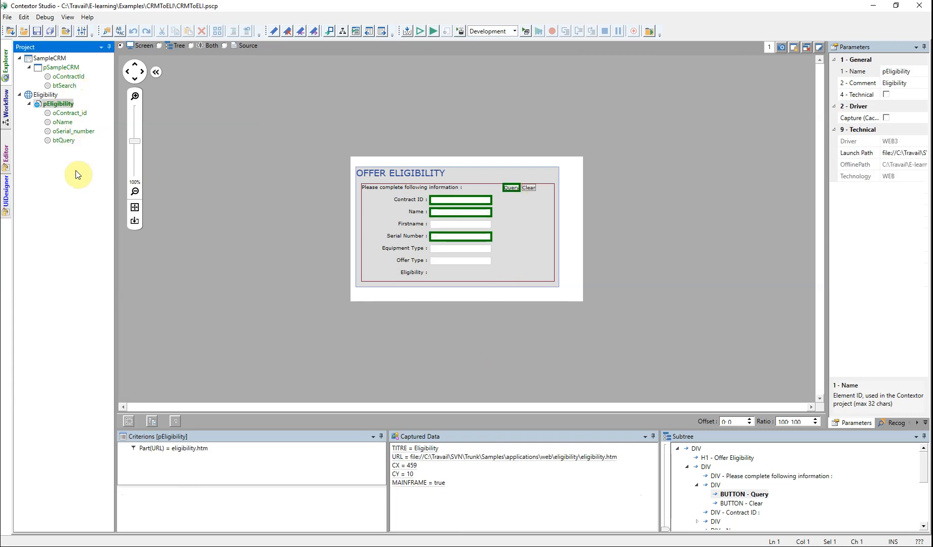
Step: Save and build the CRMToELI project and run it with the Studio Debugger
click(36, 35)
click(407, 33)
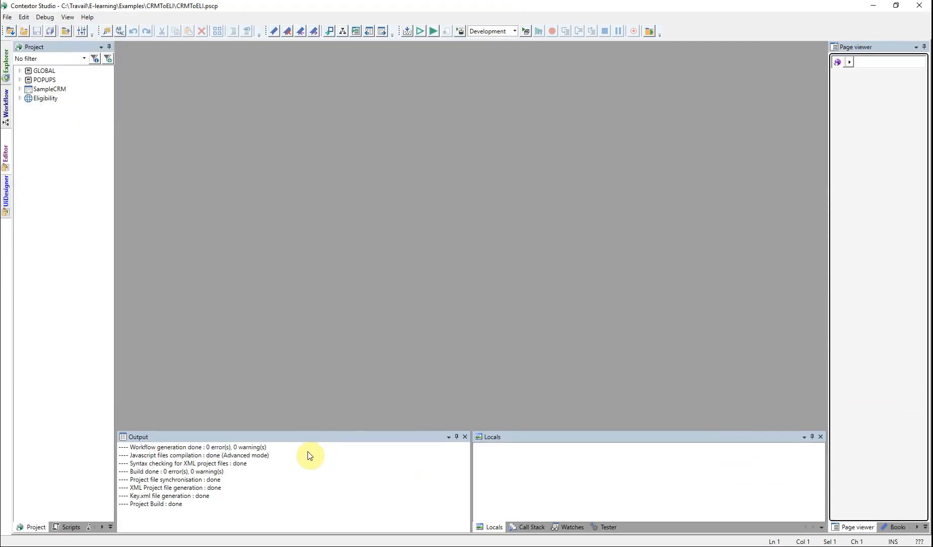
click(419, 32)
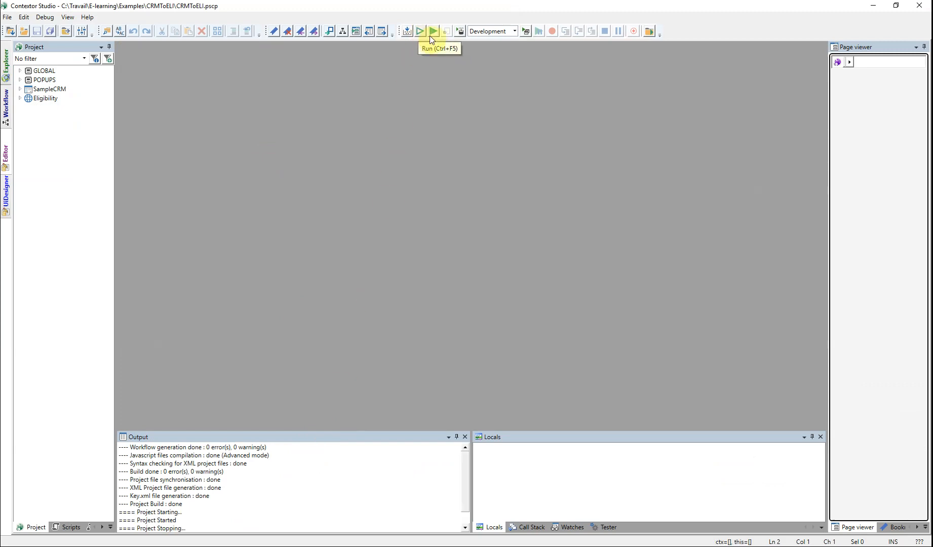
click(433, 32)
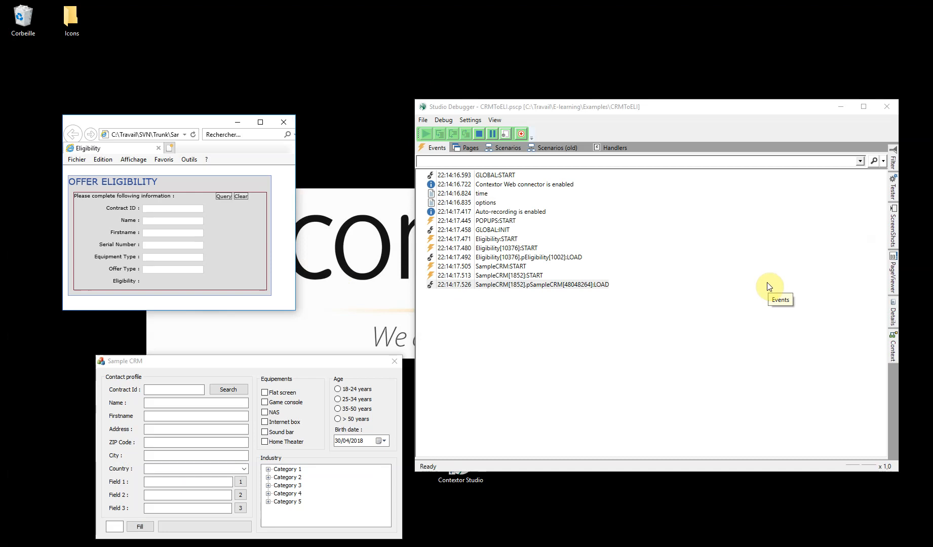
Step: Examine the START and LOAD events of the Eligibility and SampleCRM applications in the debugger's event list
click(527, 248)
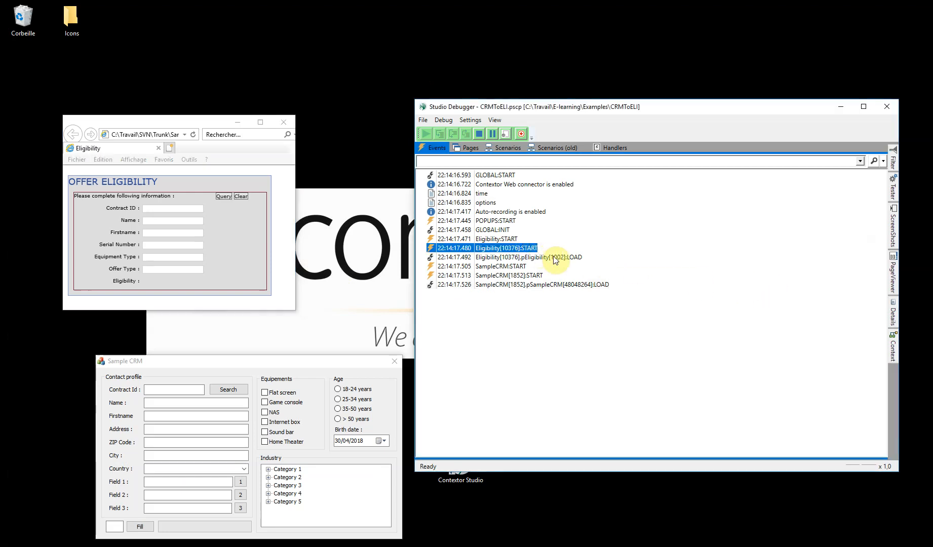
click(550, 258)
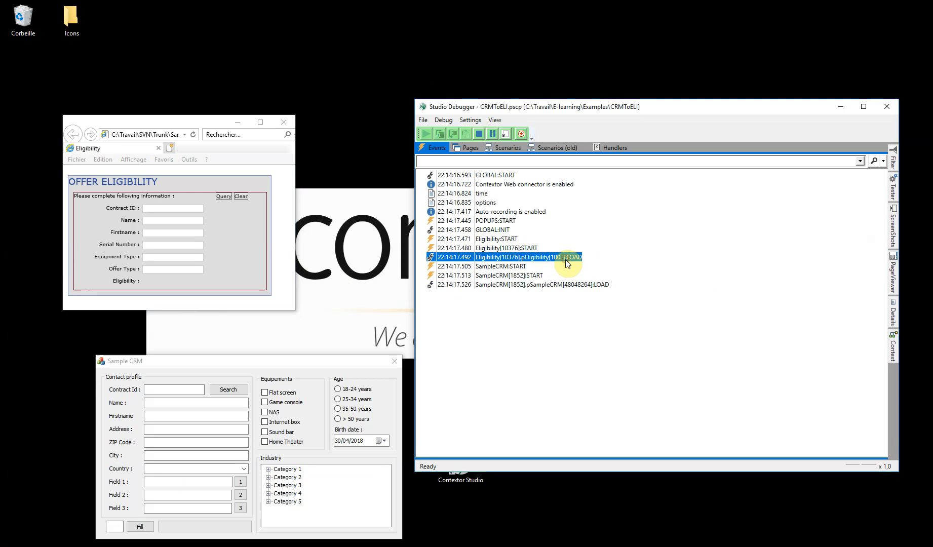
click(541, 278)
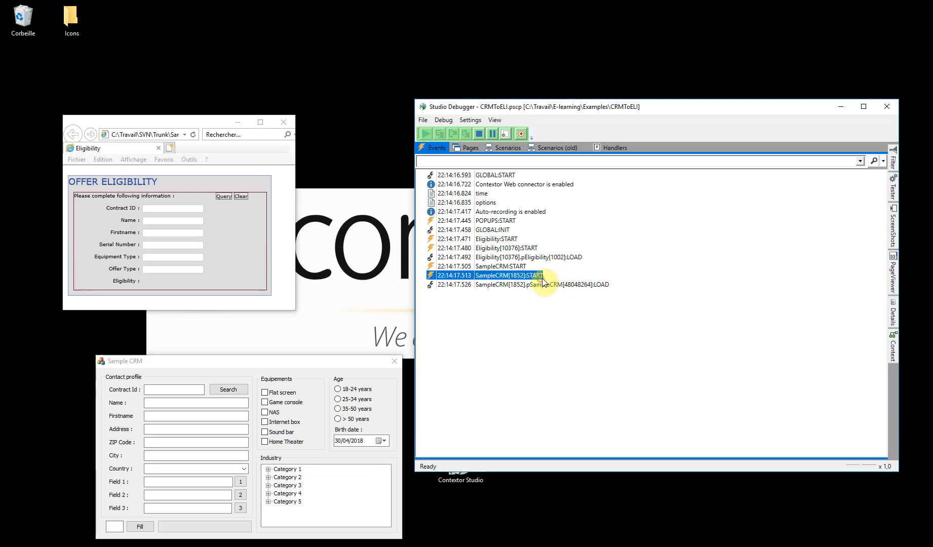
click(586, 285)
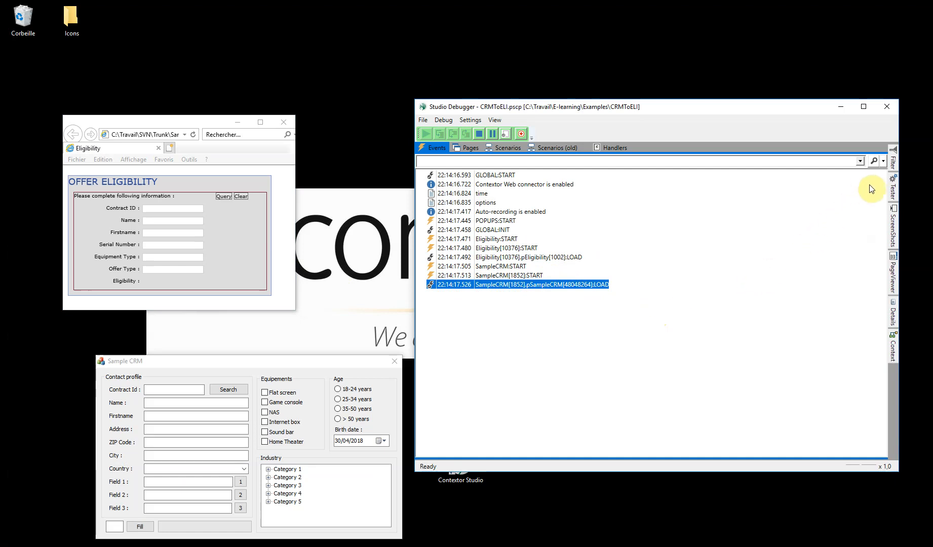
Step: Display the debugger's Tester, keep it pinned open and widen it beside the event list
click(892, 191)
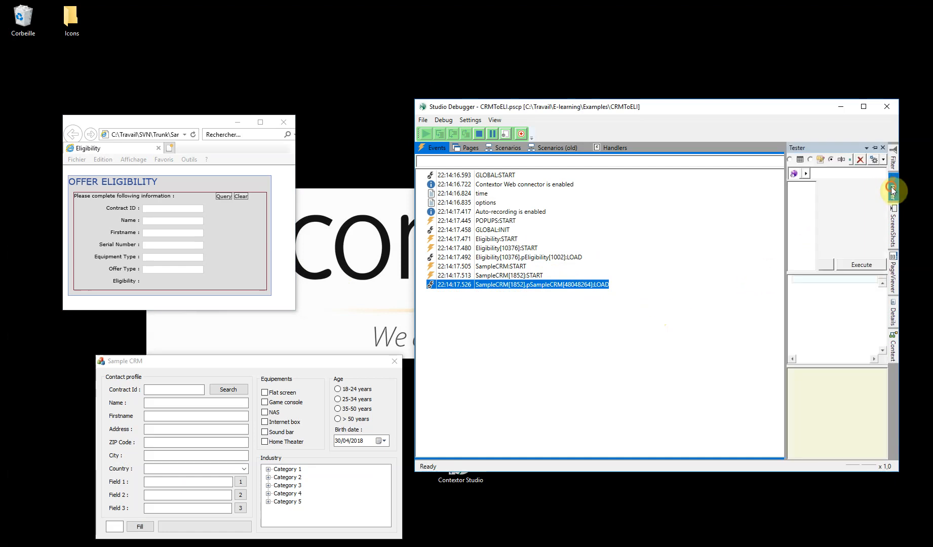
click(874, 147)
drag(794, 202, 632, 204)
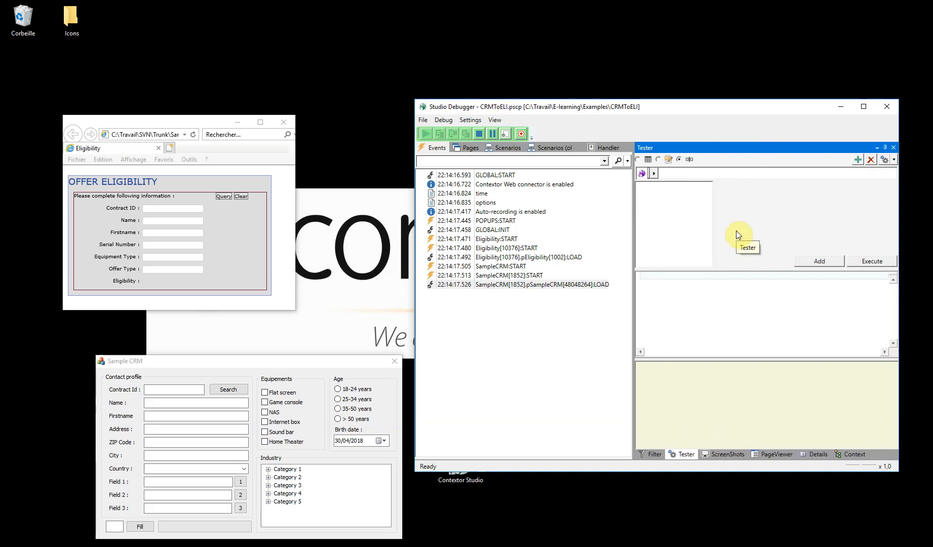
Step: Add and execute a tester script line that sets the oContractId item of SampleCRM's pSampleCRM page to 5
click(653, 173)
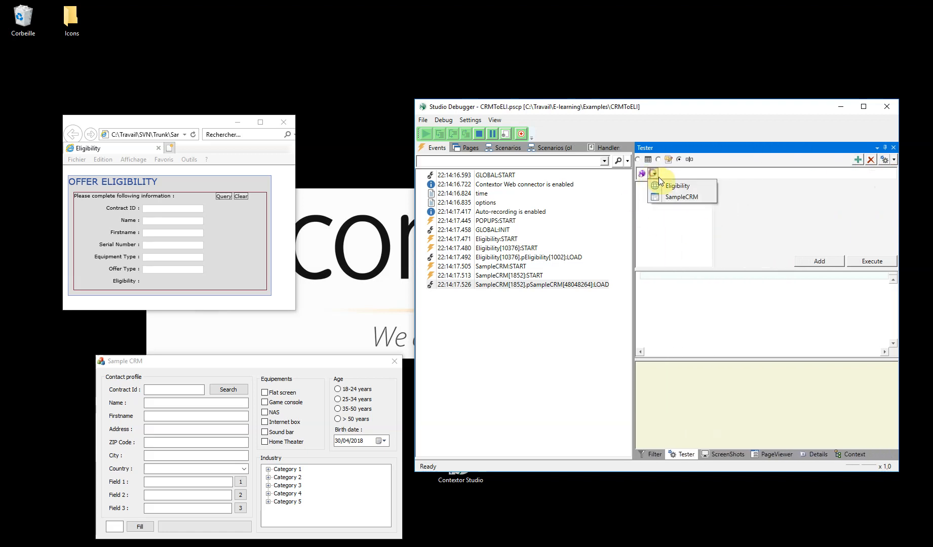
click(692, 200)
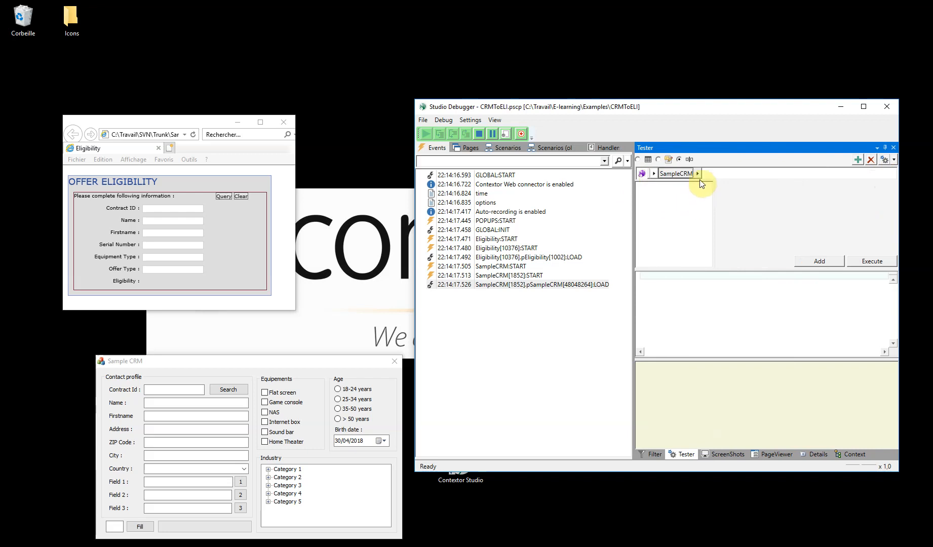
click(697, 173)
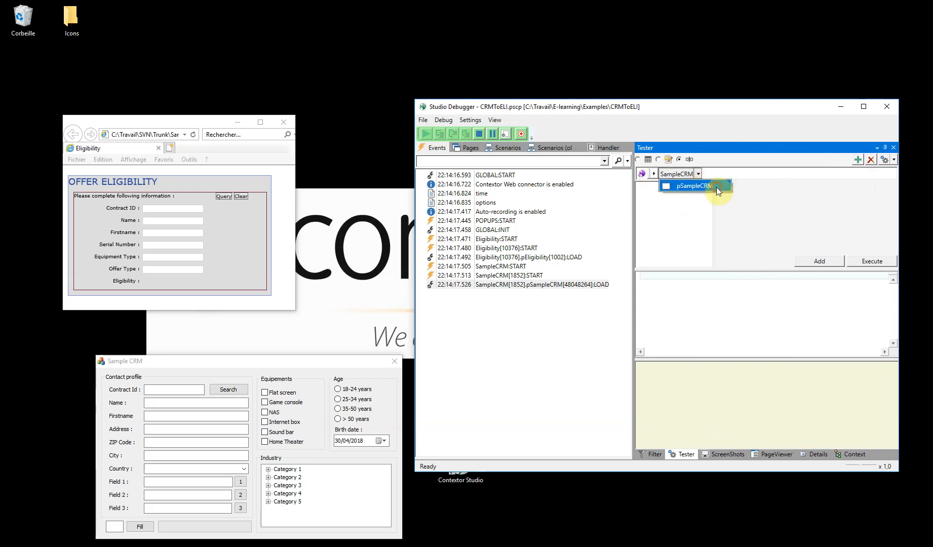
click(716, 188)
click(745, 175)
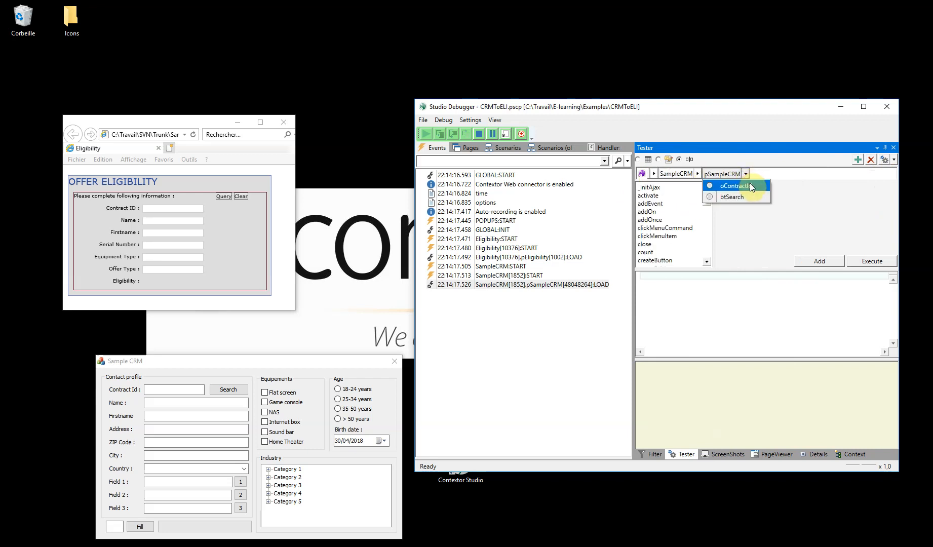
click(749, 184)
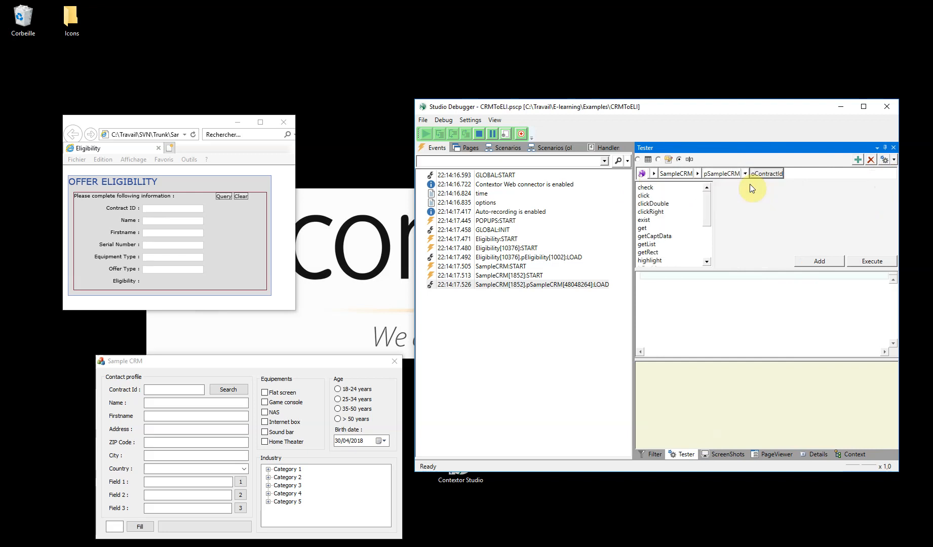
click(707, 245)
click(645, 228)
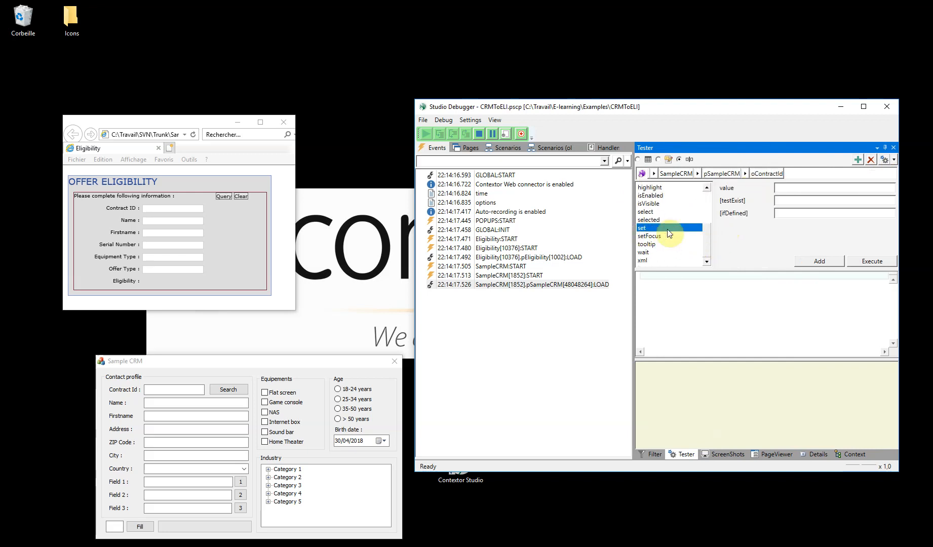
click(779, 188)
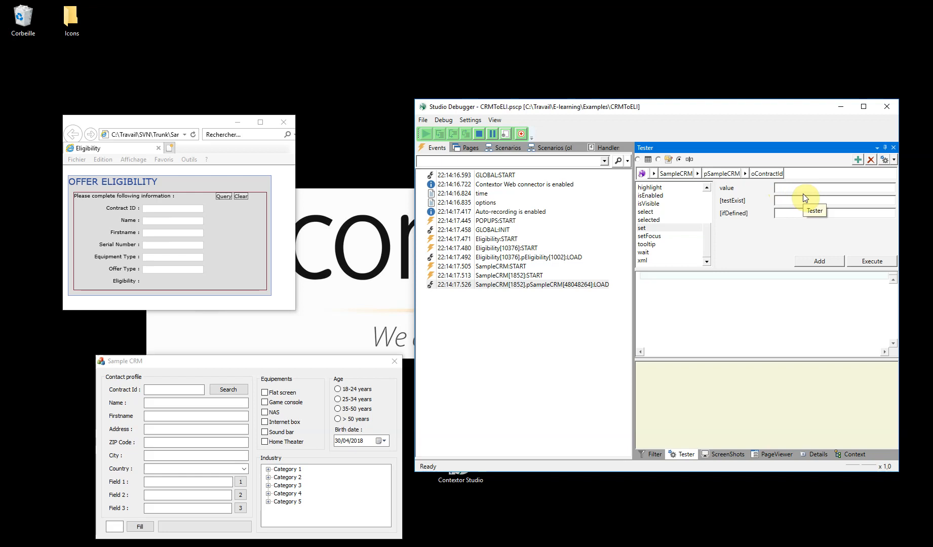
click(832, 260)
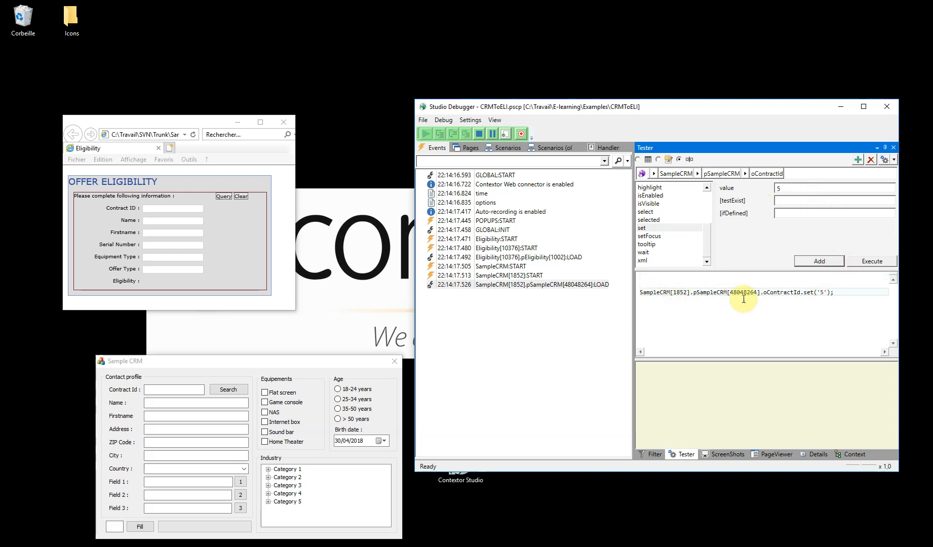
click(880, 260)
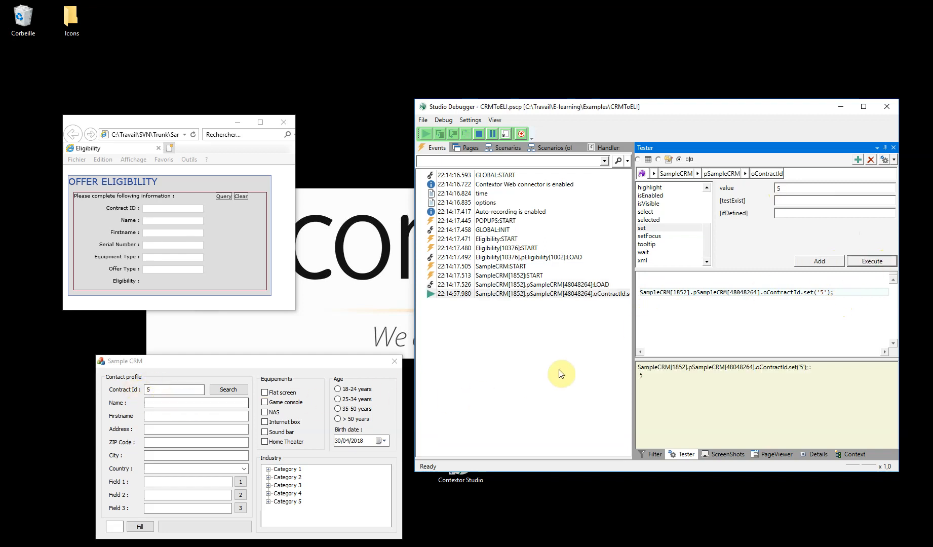
Step: Add and execute a tester script line that runs the click function on the btSearch item of the pSampleCRM page
click(745, 175)
click(746, 198)
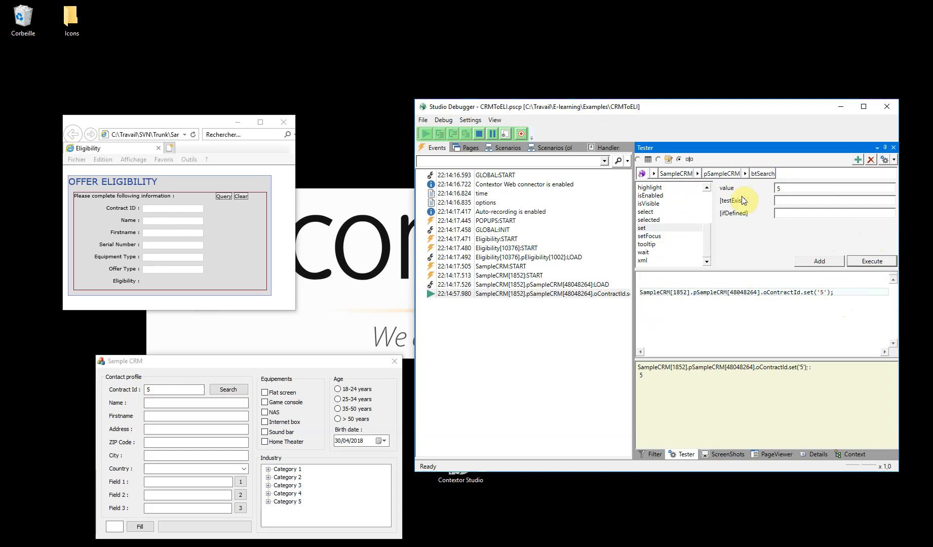
scroll(701, 208, up, 3)
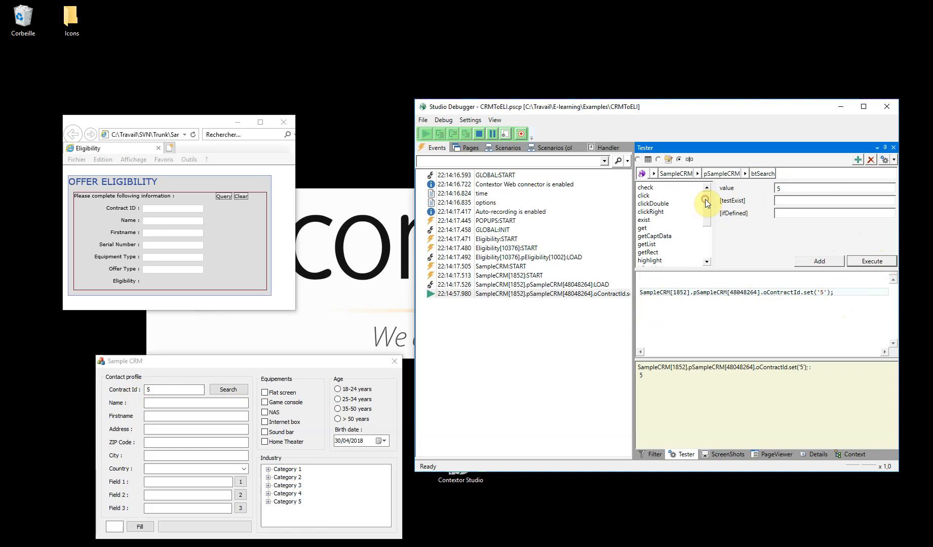
click(648, 196)
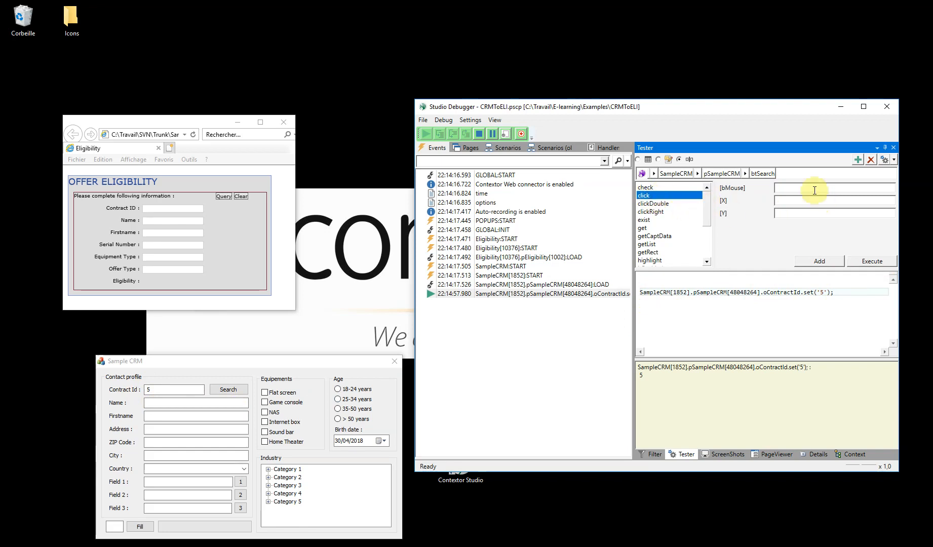
click(856, 259)
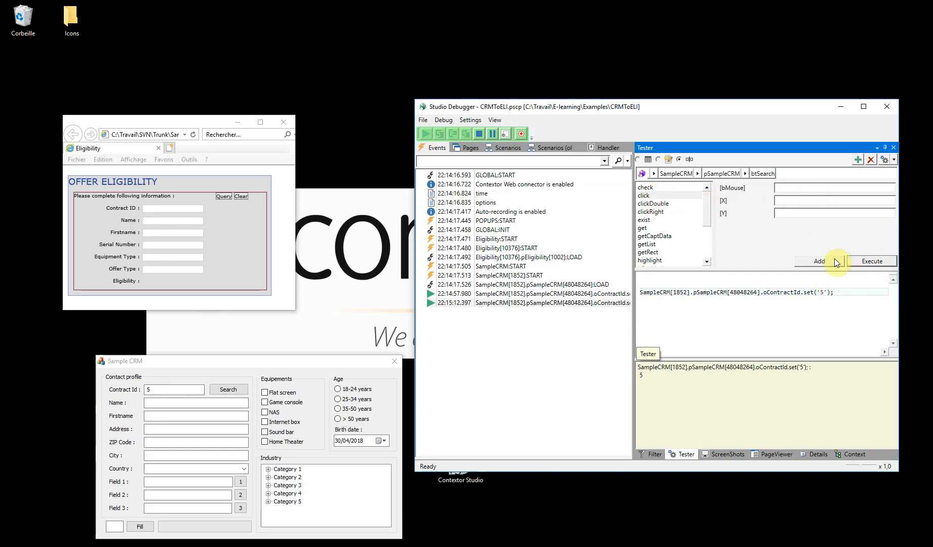
click(835, 260)
click(890, 260)
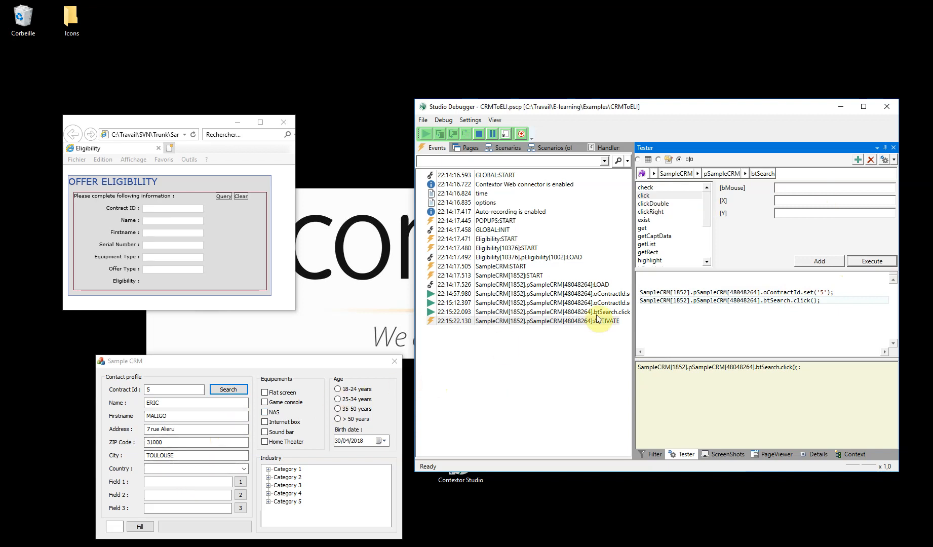
Step: Add and execute a tester script line that sets the oContract_id item of Eligibility's pEligibility page to 5
click(654, 173)
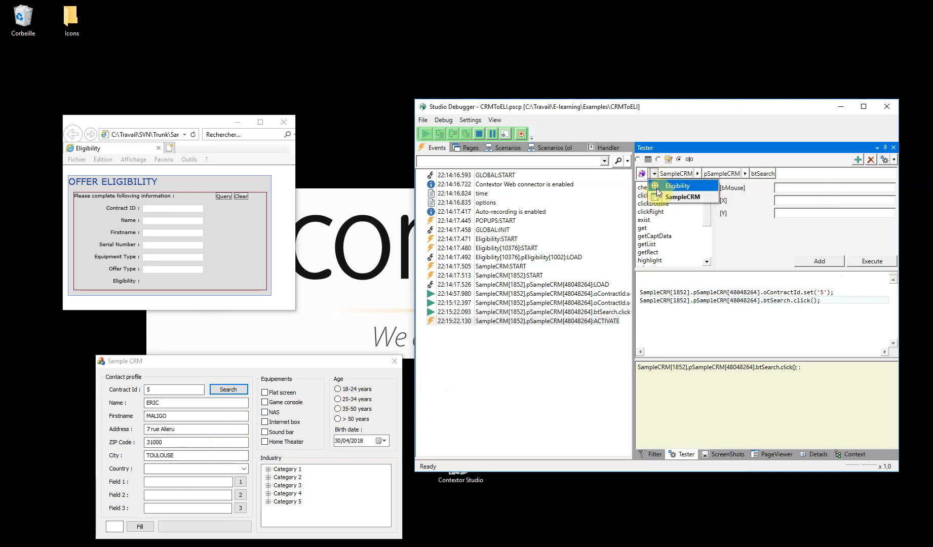
click(657, 189)
click(690, 174)
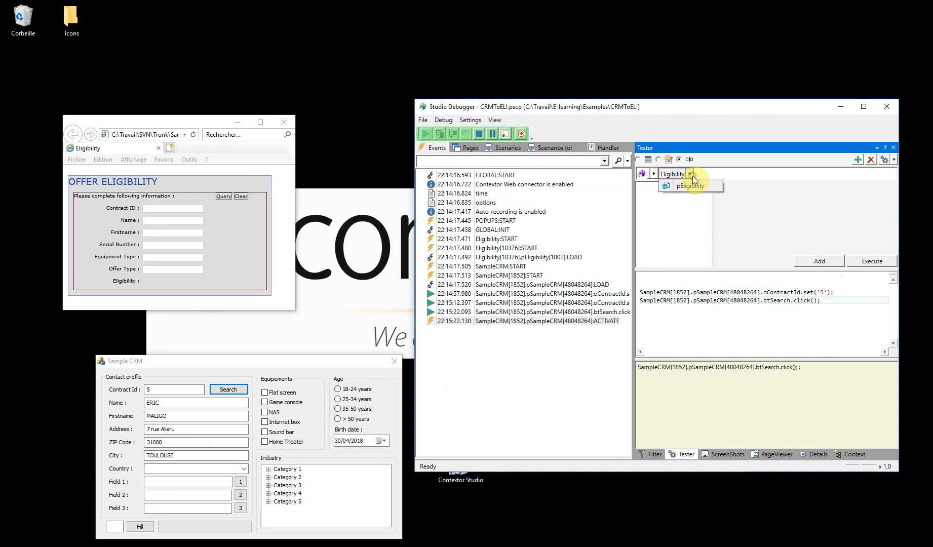
click(692, 186)
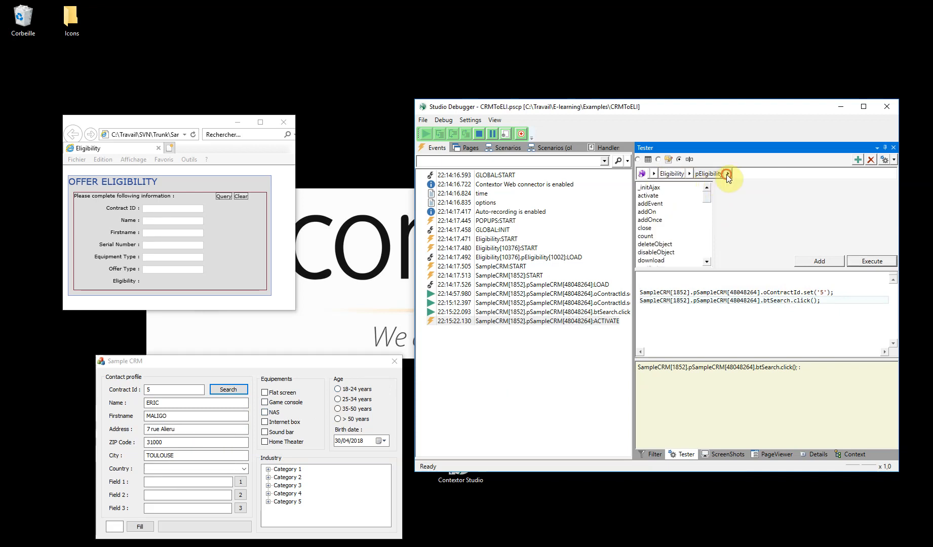
click(728, 174)
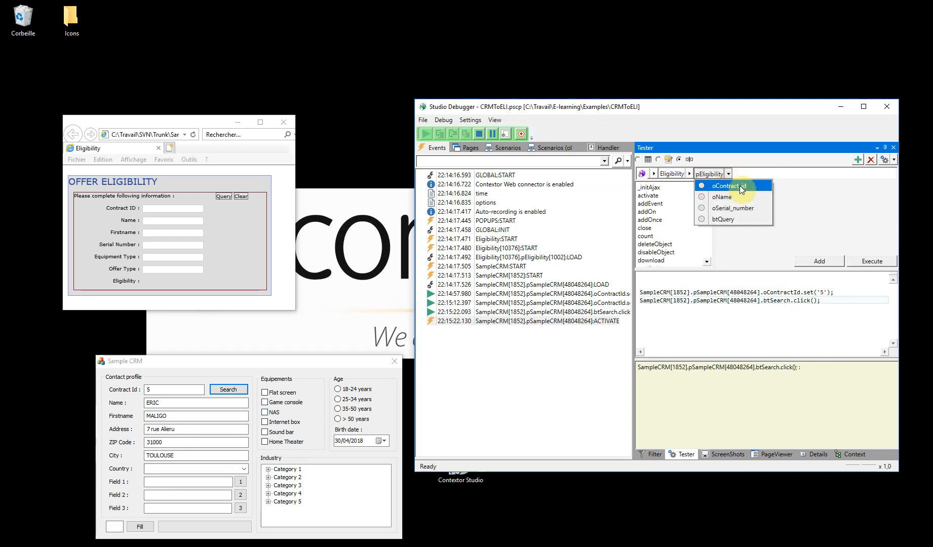
click(740, 185)
scroll(701, 242, down, 3)
click(648, 228)
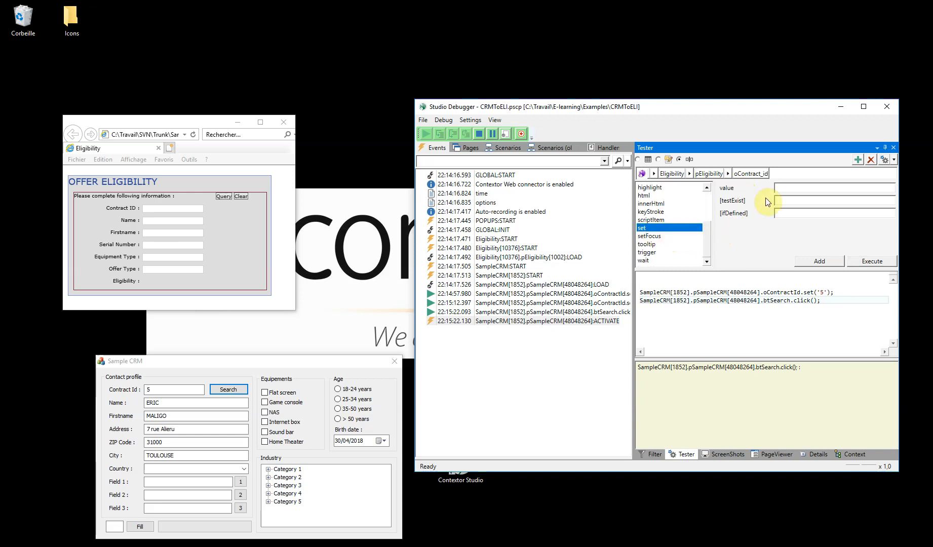
click(780, 188)
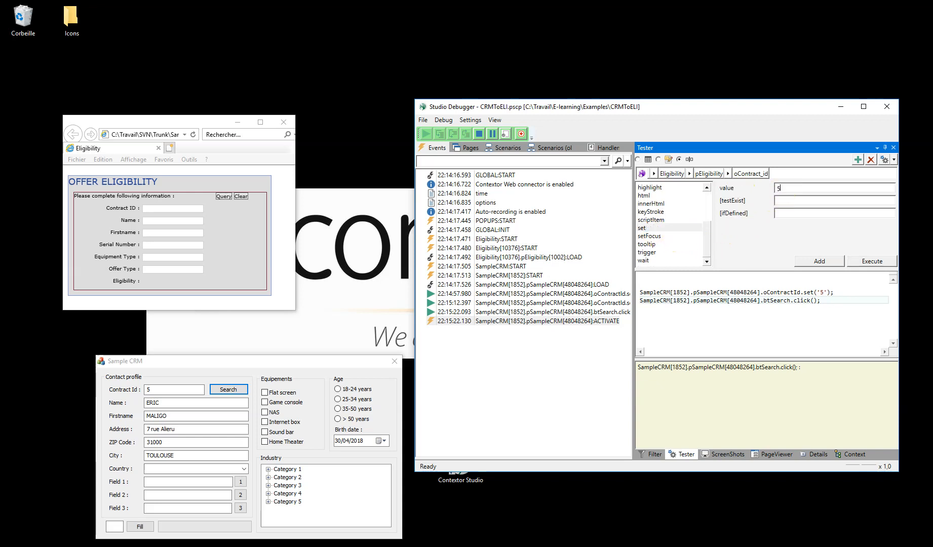
click(833, 261)
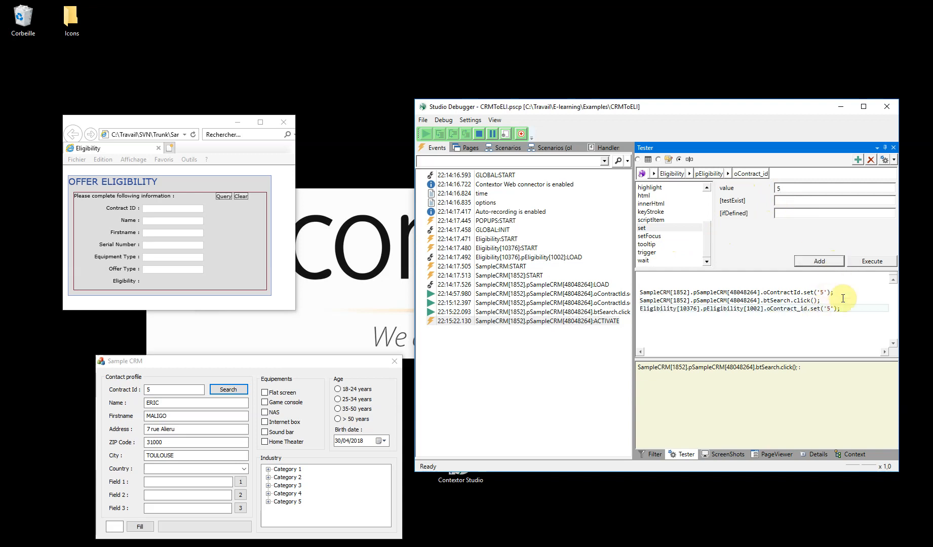
click(872, 261)
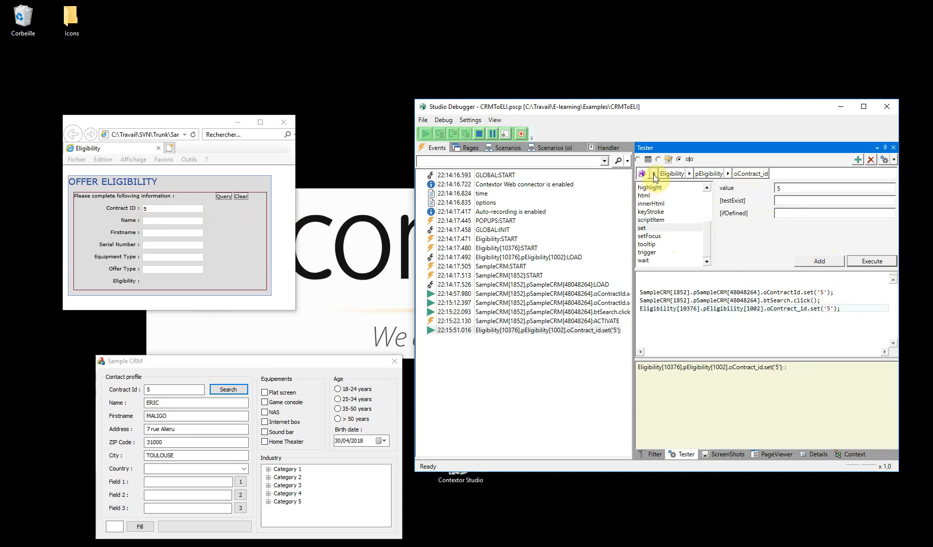
Step: Add and execute a tester script line that runs the click function on the btQuery item of the pEligibility page
click(728, 174)
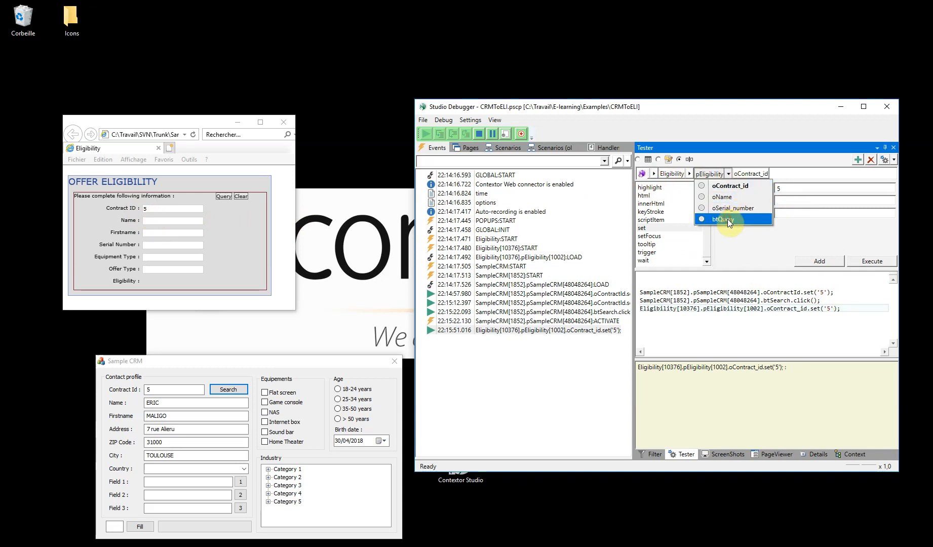
click(723, 219)
click(706, 197)
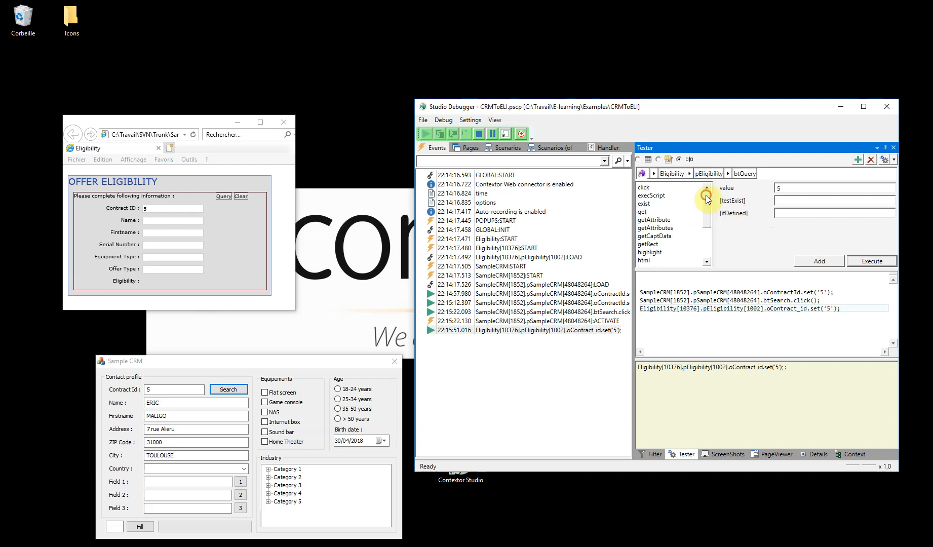
click(652, 187)
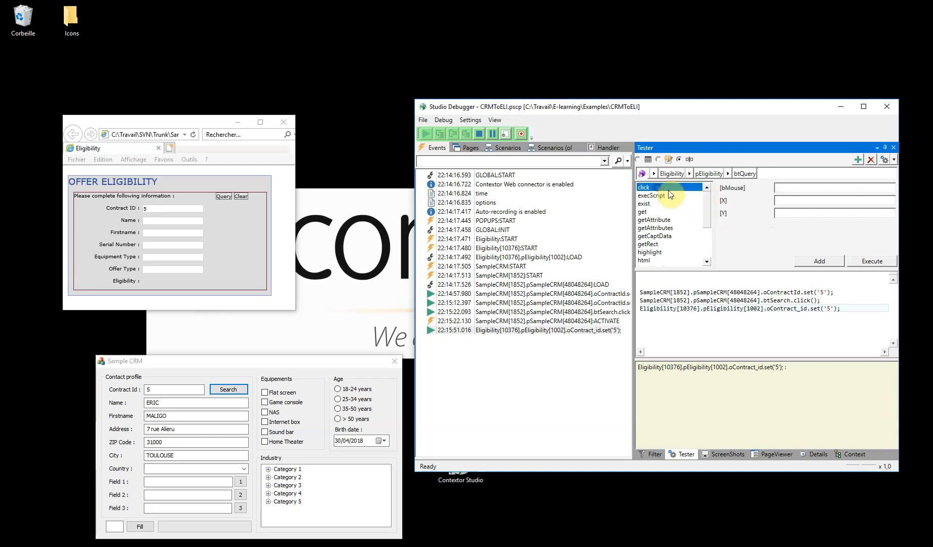
click(841, 261)
click(856, 262)
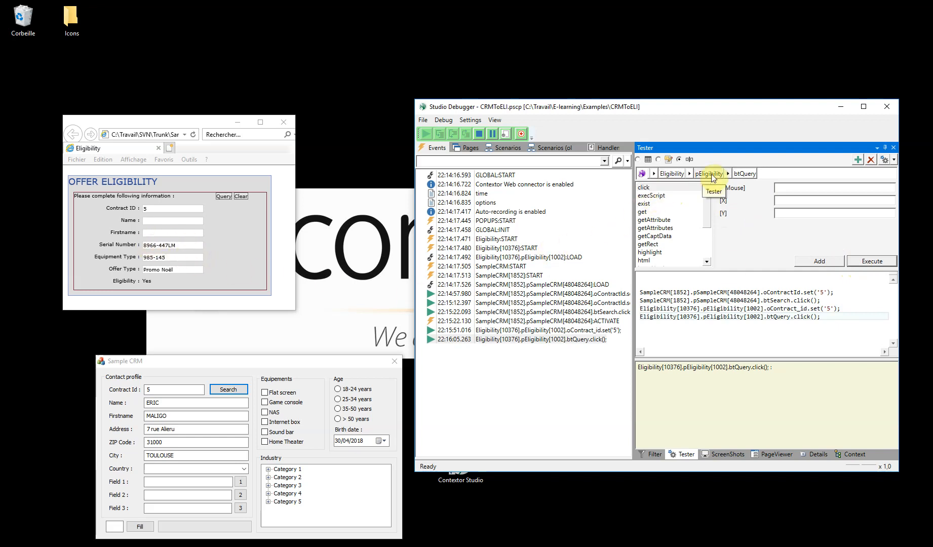
Step: Add and execute a script line that runs the get function on pEligibility's oSerial_number item, and highlight the returned value in the output
click(730, 176)
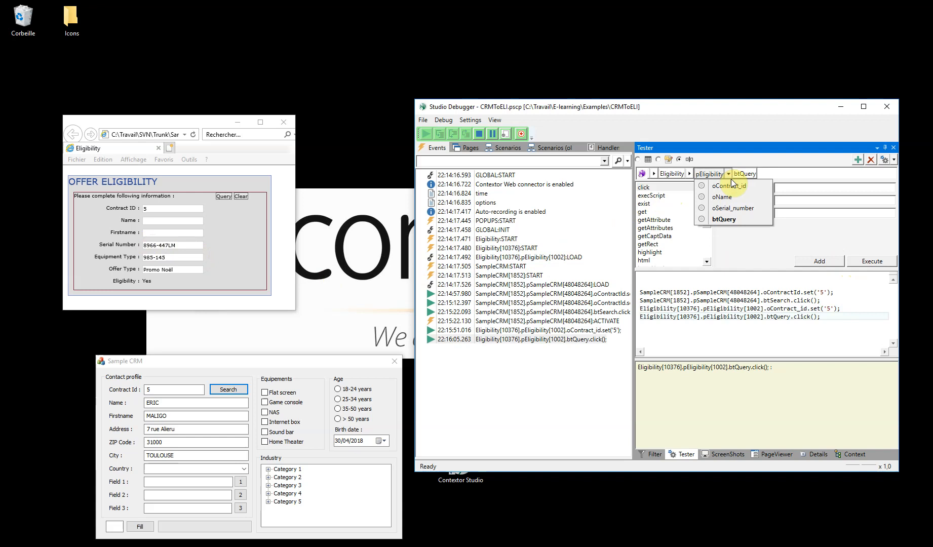
click(735, 209)
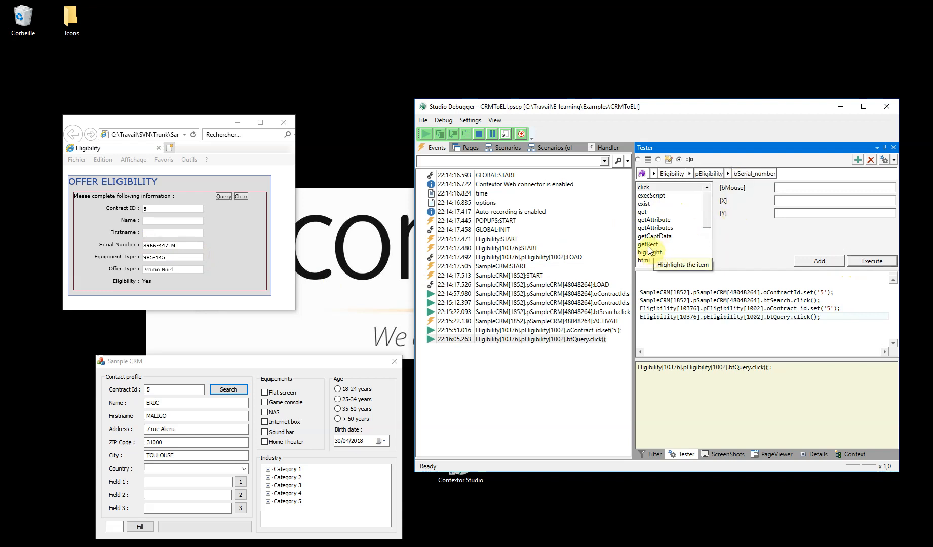
click(643, 212)
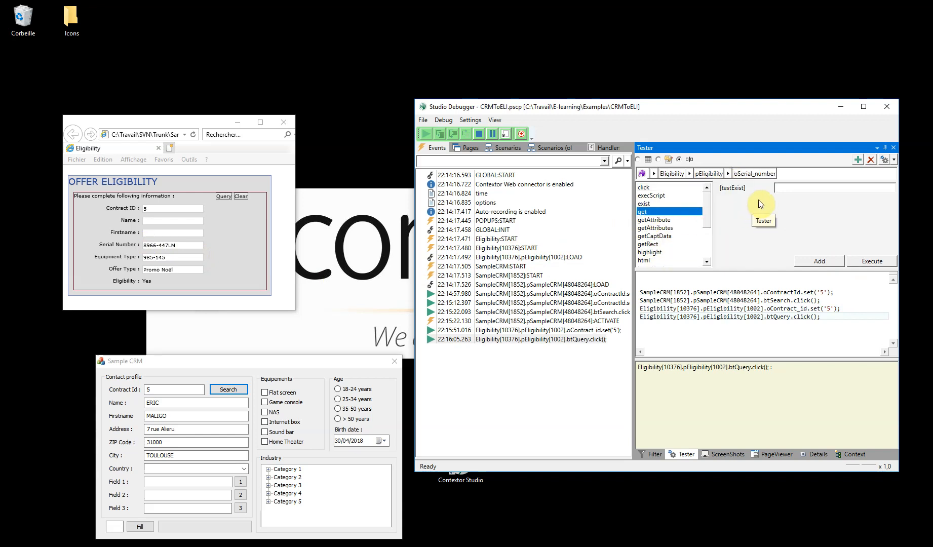
click(838, 261)
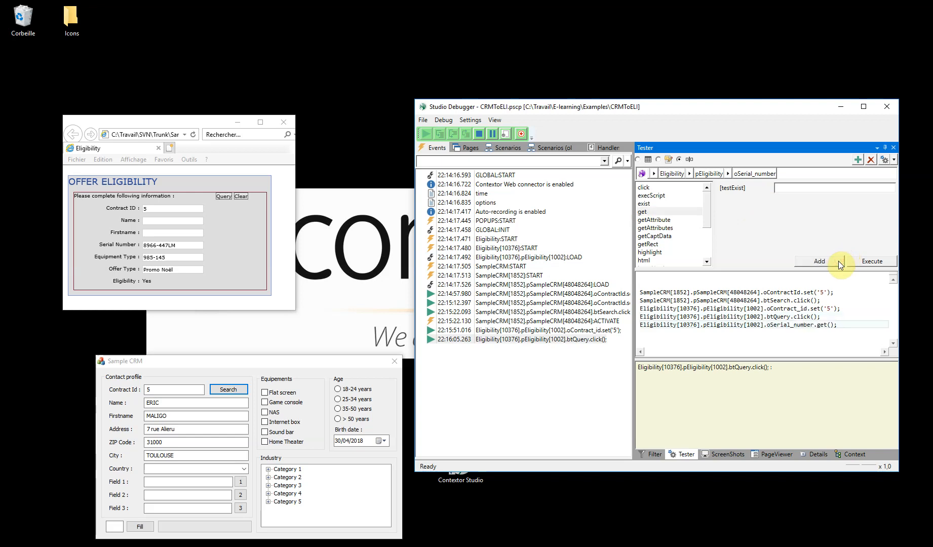
click(887, 263)
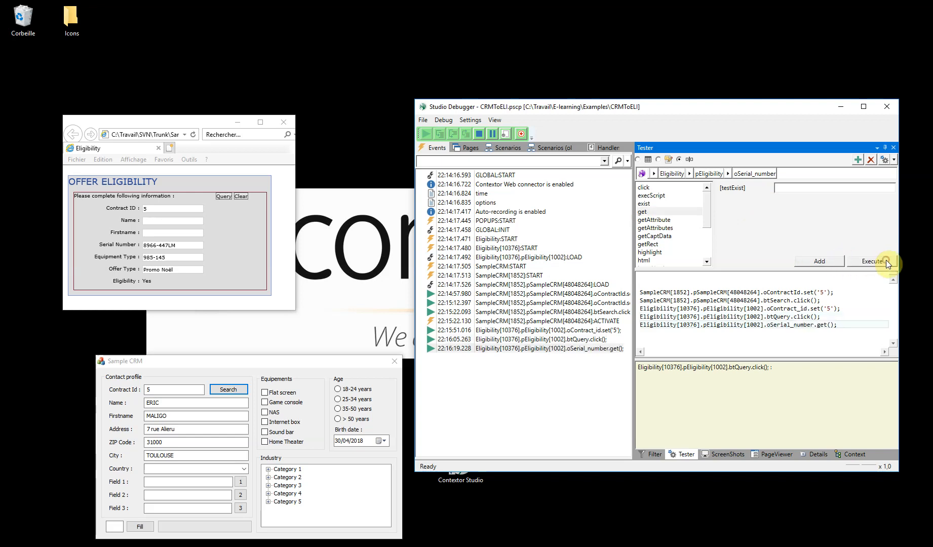
drag(678, 378, 628, 377)
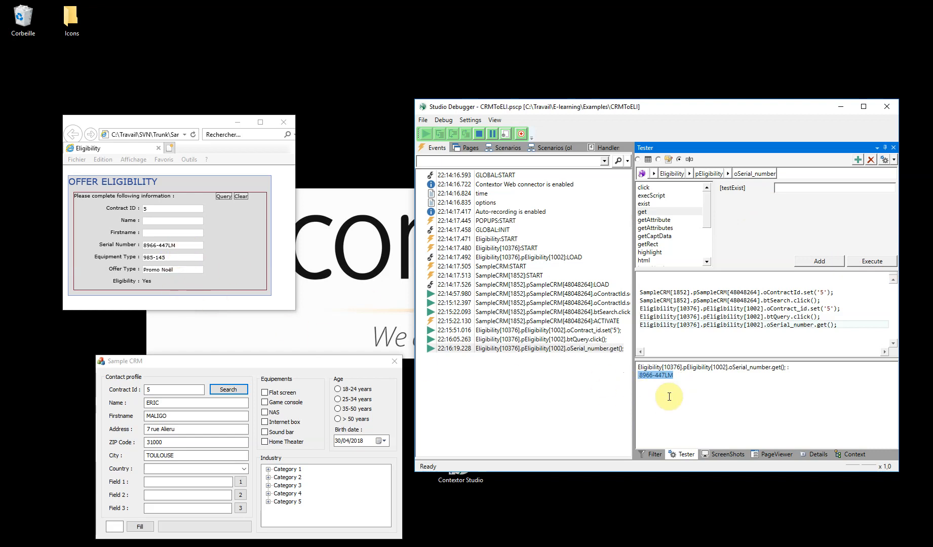
Step: Unpin the Tester to reveal the full event list, and close the Eligibility and Sample CRM applications to test their closing events
click(884, 147)
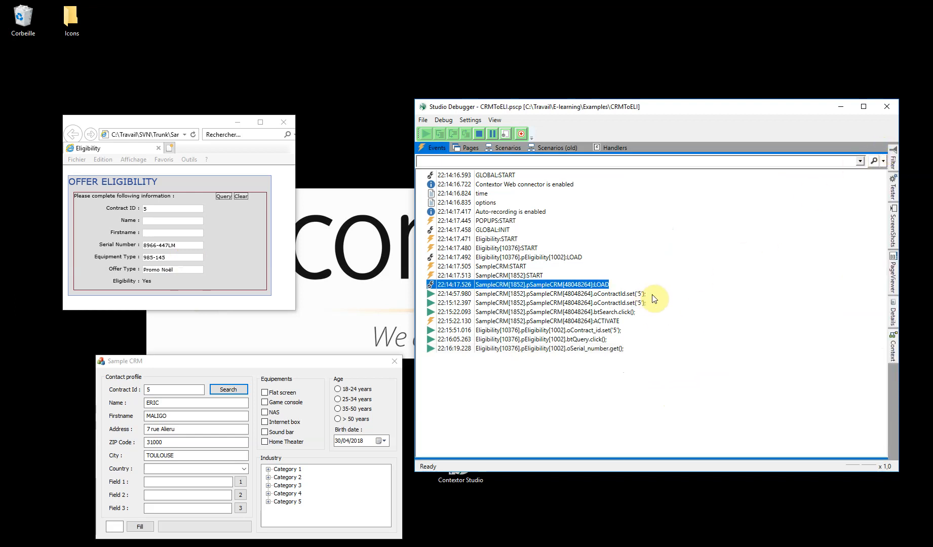
click(283, 124)
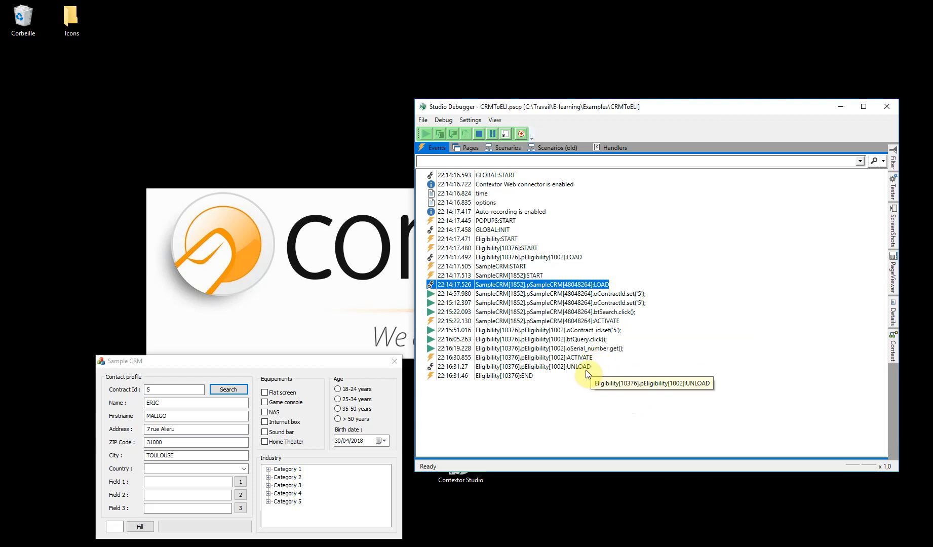
click(393, 362)
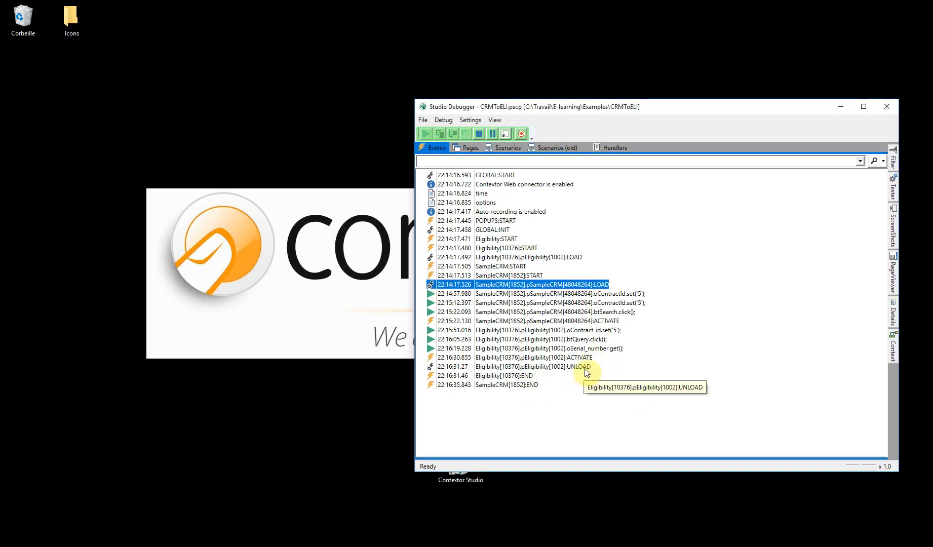
Step: Stop the project's debugging session and display the captured pSampleCRM page in Contextor Studio's Explorer view
click(479, 134)
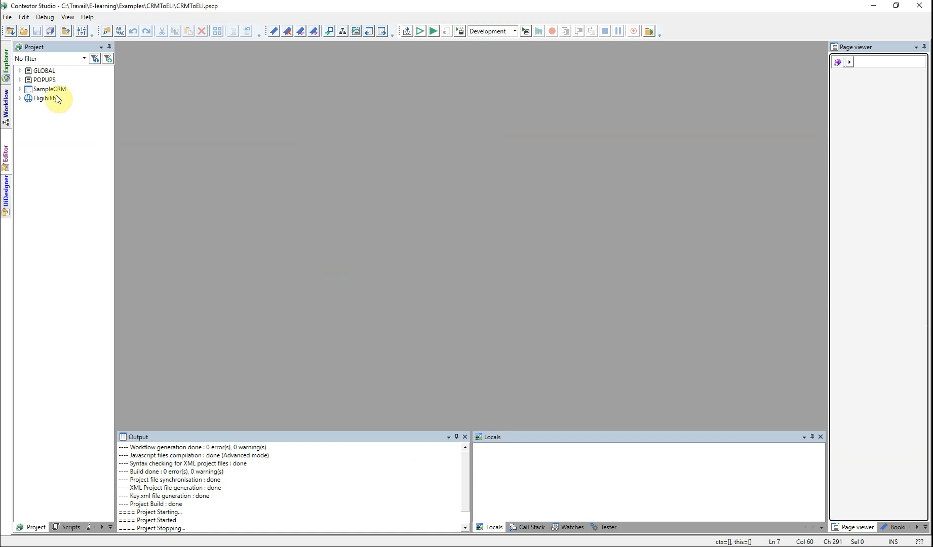
click(6, 62)
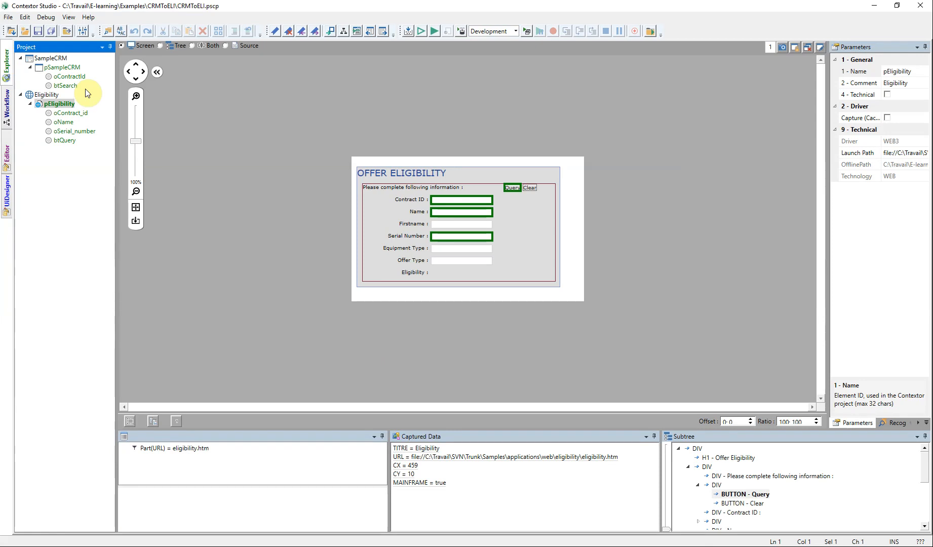
click(57, 59)
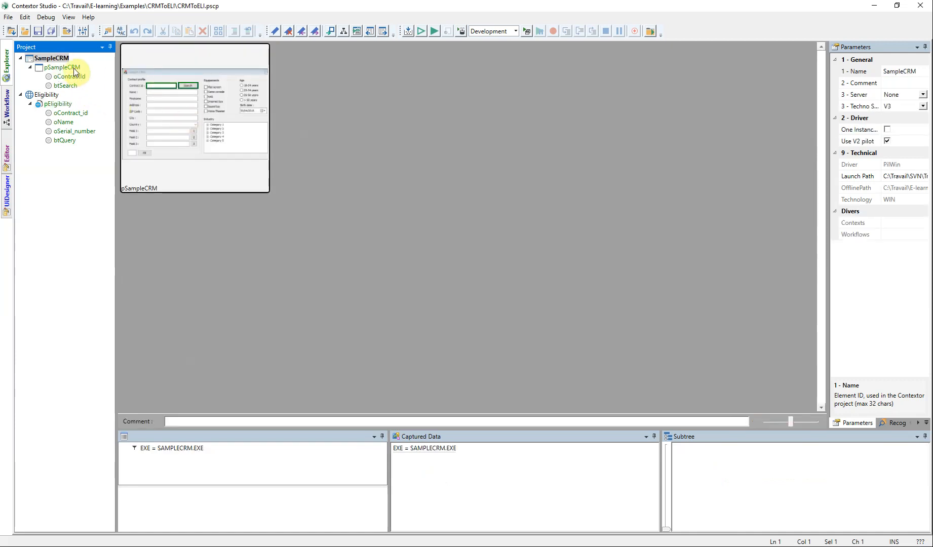
click(74, 69)
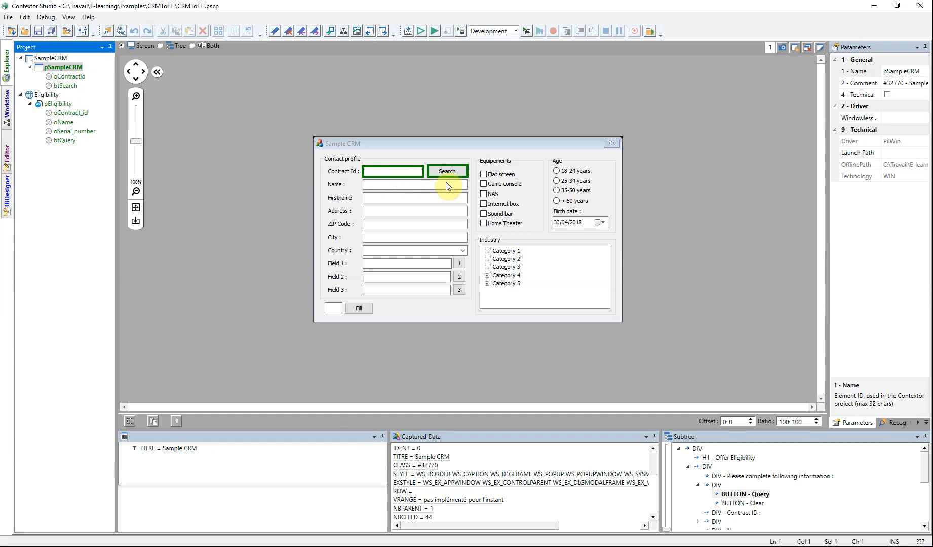
Step: Examine the captured data of the undeclared Name, Firstname, Field 1, Field 2 and Field 3 controls on pSampleCRM
click(390, 187)
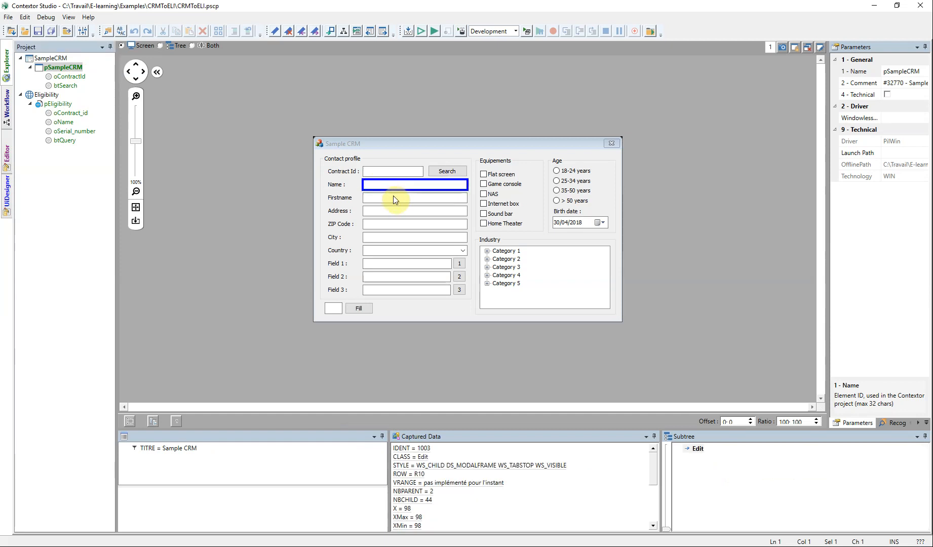
click(392, 197)
click(393, 262)
click(393, 277)
click(391, 289)
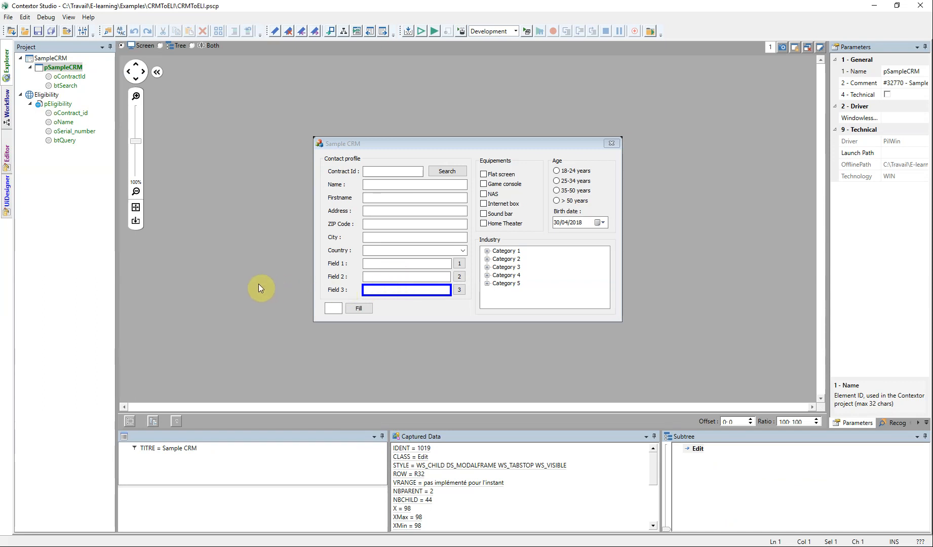
Step: Examine the undeclared Firstname, Equipment Type and Offer Type fields on the pEligibility page, and return to the pSampleCRM page
click(52, 104)
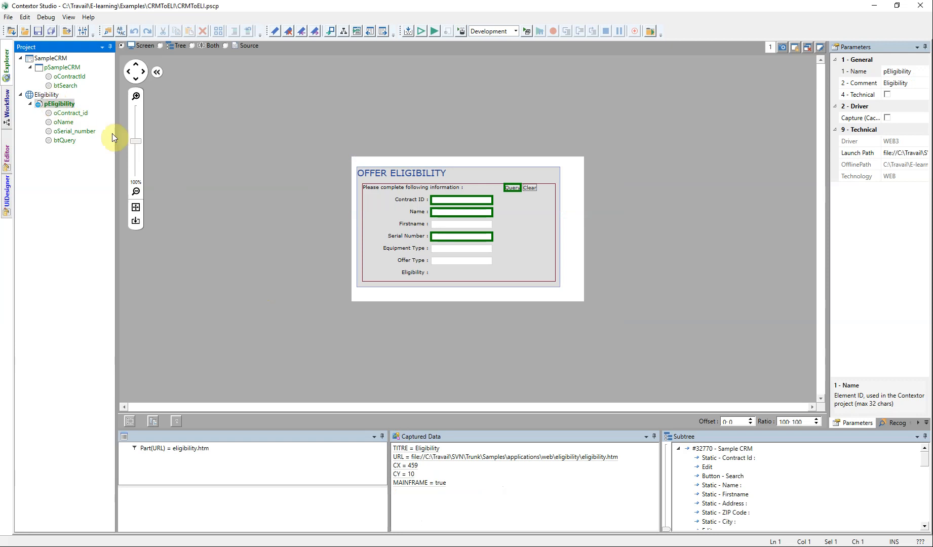
click(488, 225)
click(483, 248)
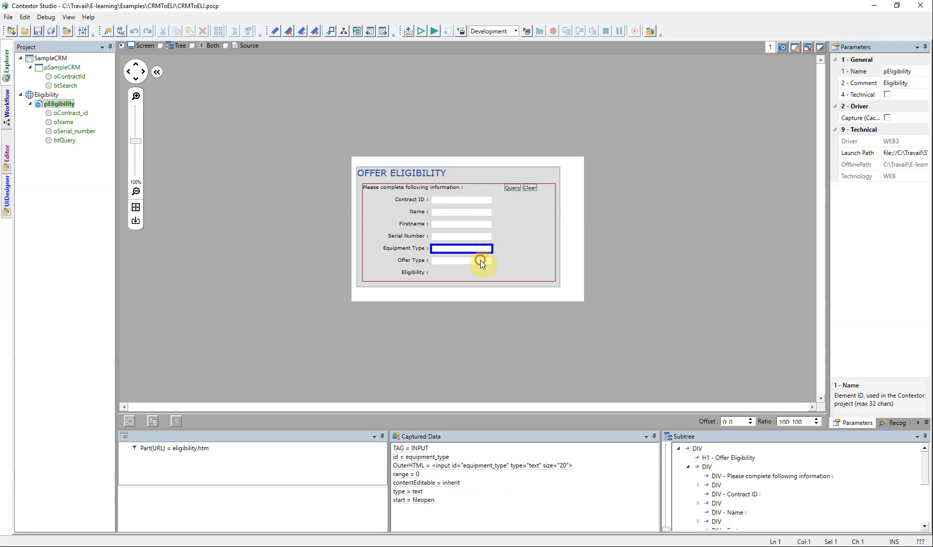
click(490, 261)
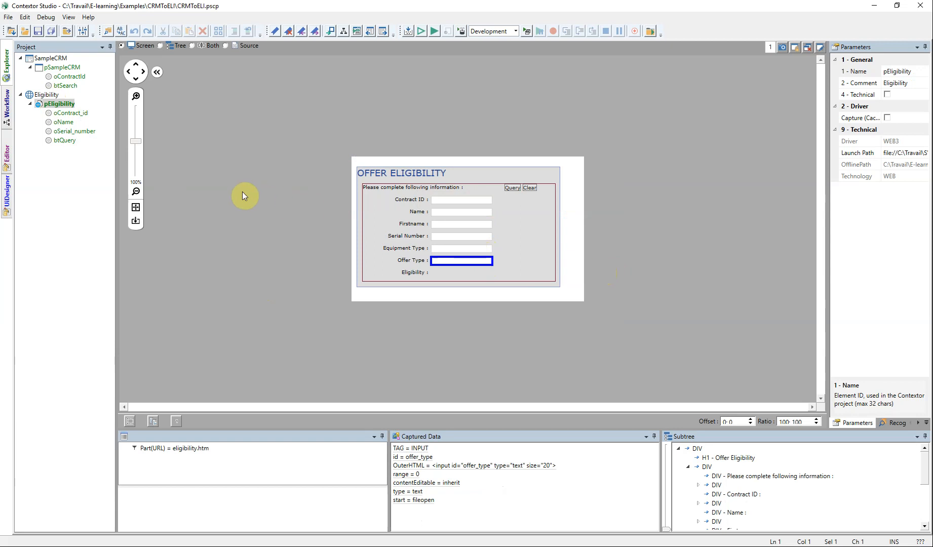
click(65, 105)
click(63, 67)
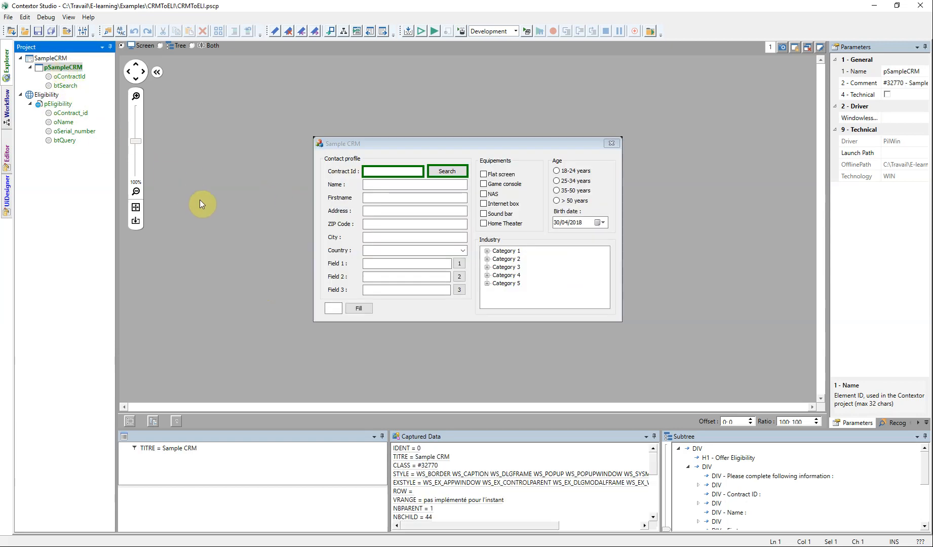